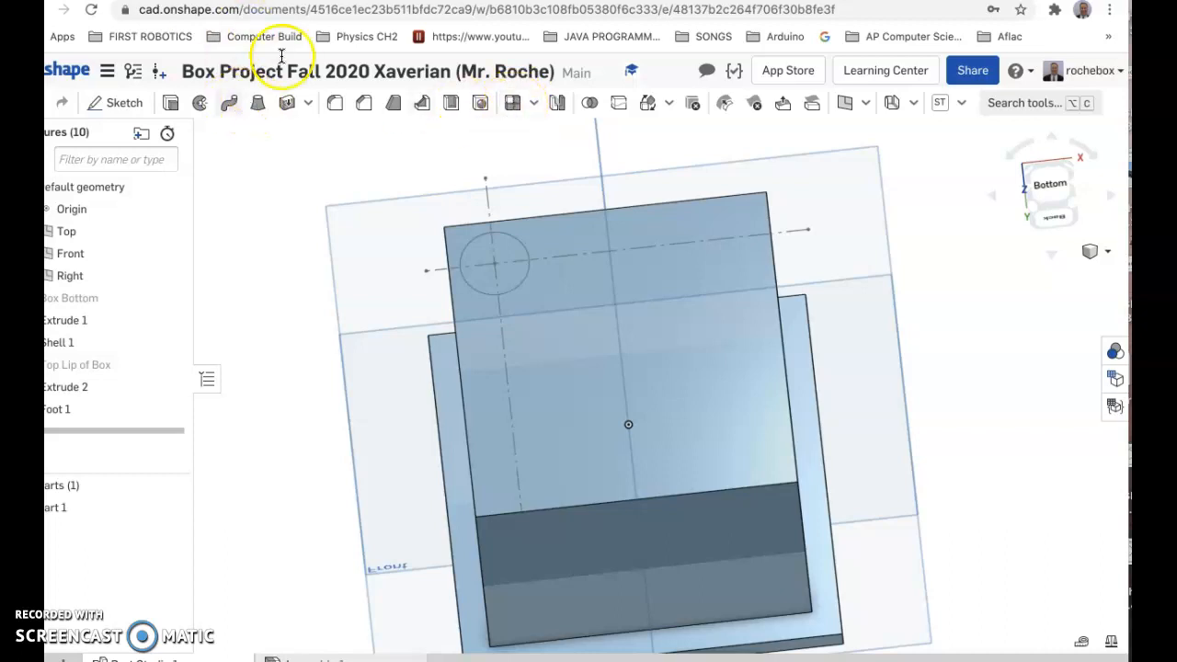
Switch to the Google Docs terms document and view the Linear Pattern Tool entry.
click(353, 1)
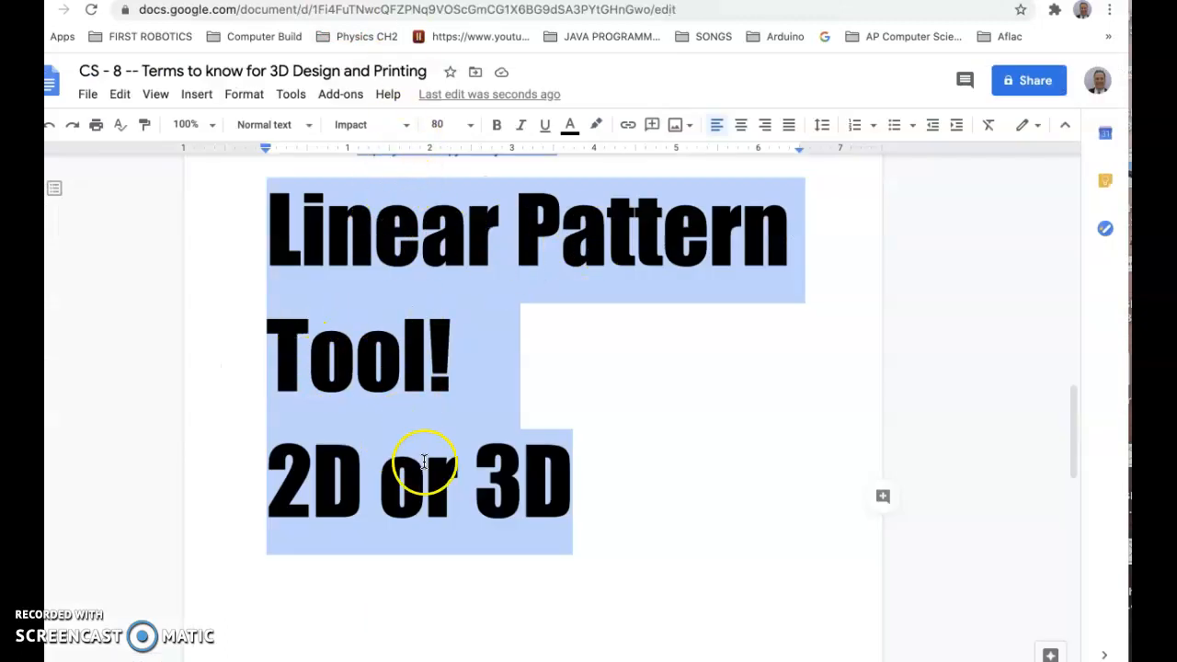
click(602, 497)
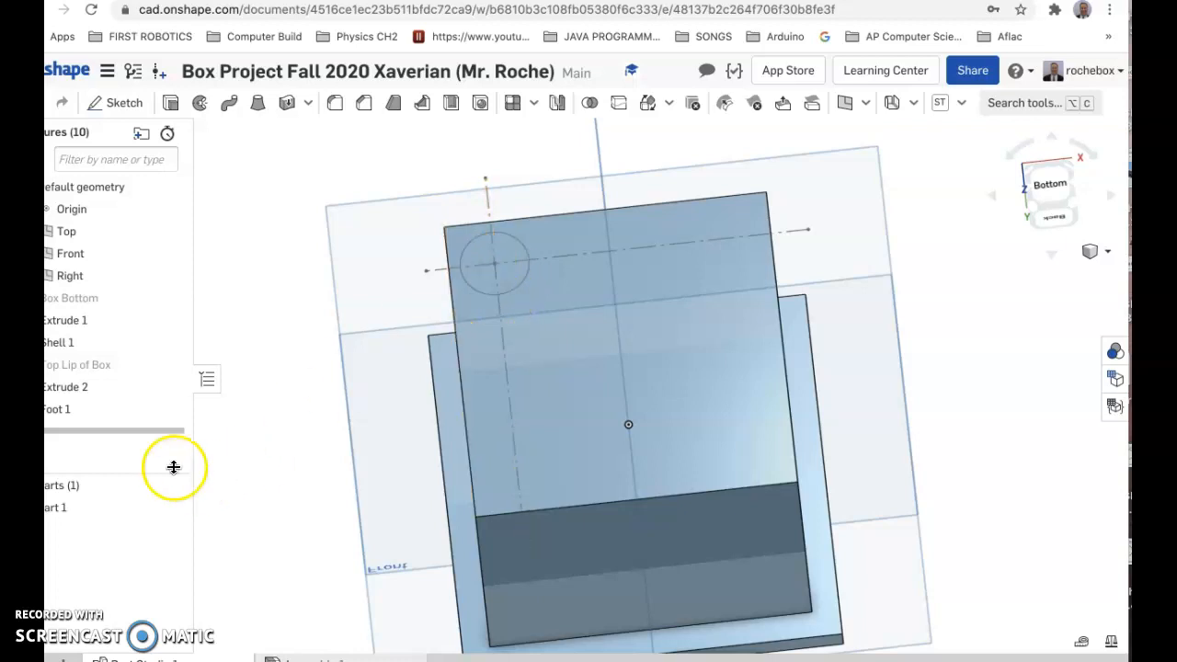
In Onshape, edit the Foot 1 sketch and draw a construction line about 4.742 in long, perpendicular to the long centerline, near the face's right edge.
double_click(57, 409)
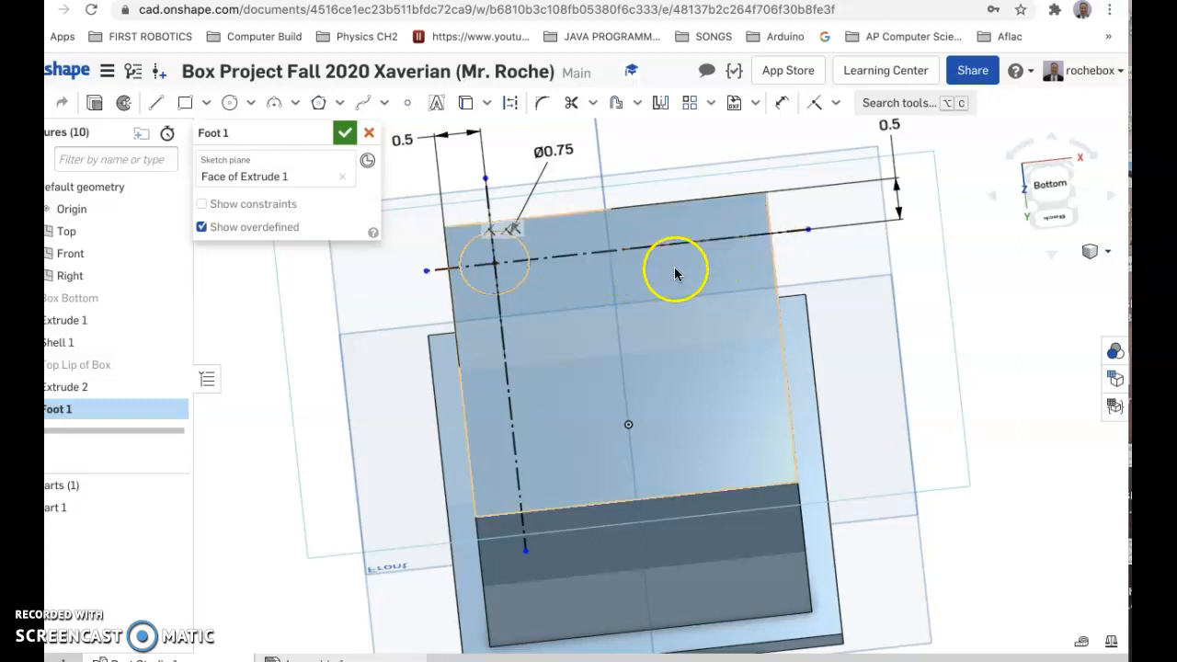
click(159, 104)
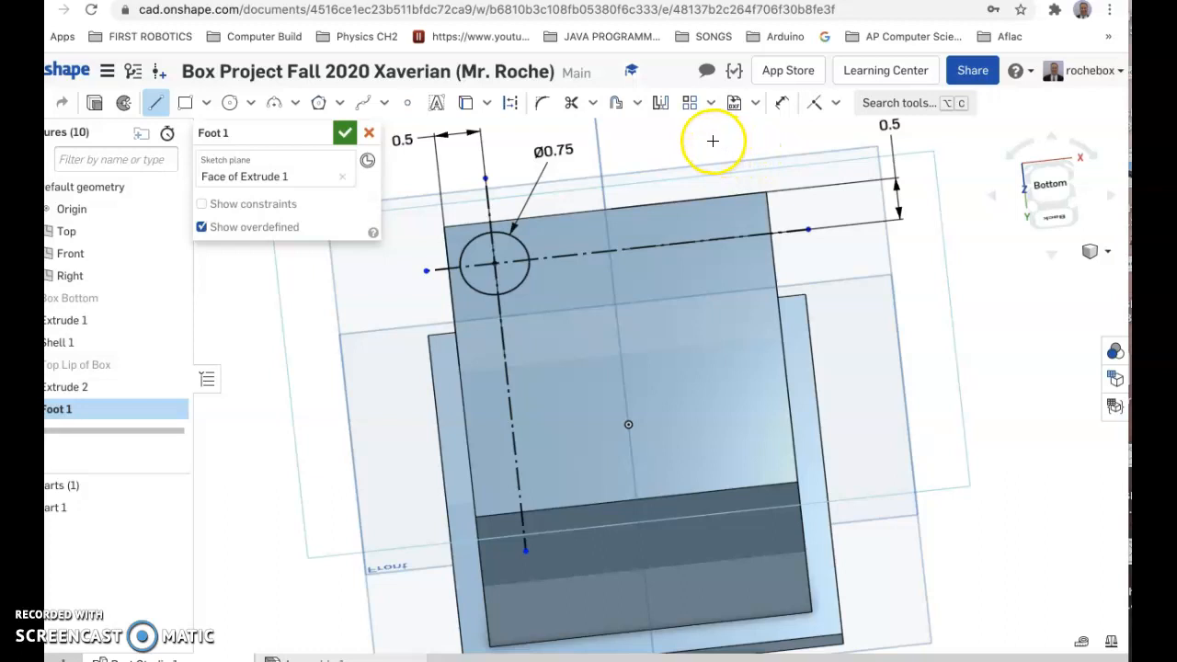
click(510, 107)
click(720, 160)
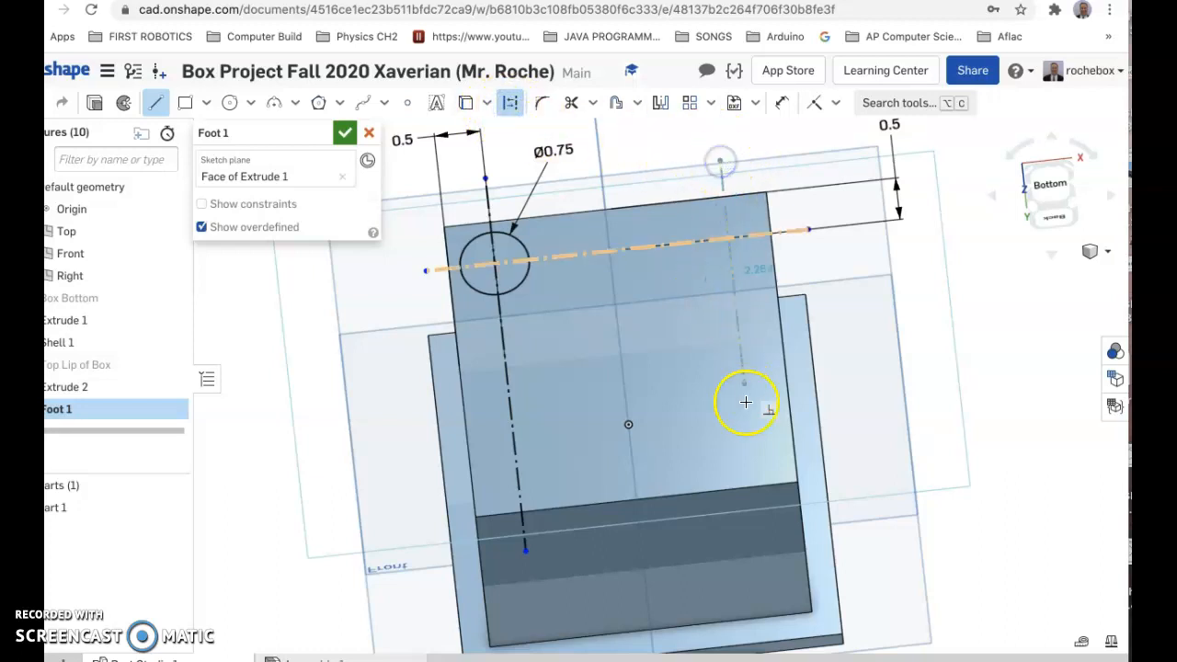
click(764, 554)
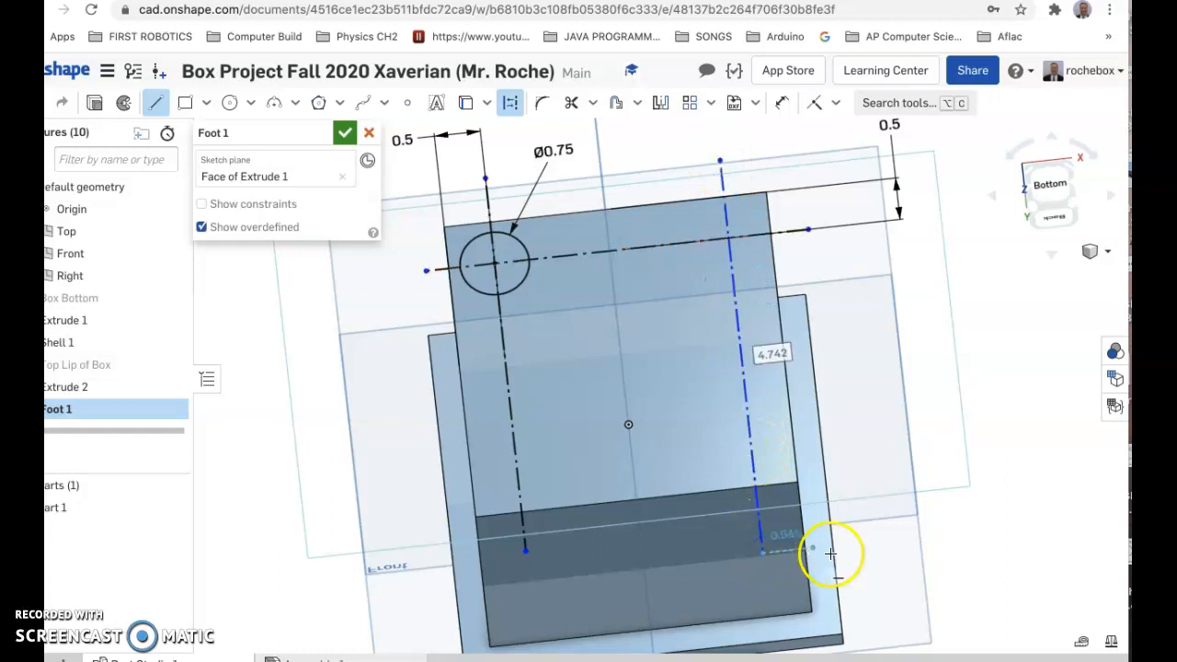
key(Escape)
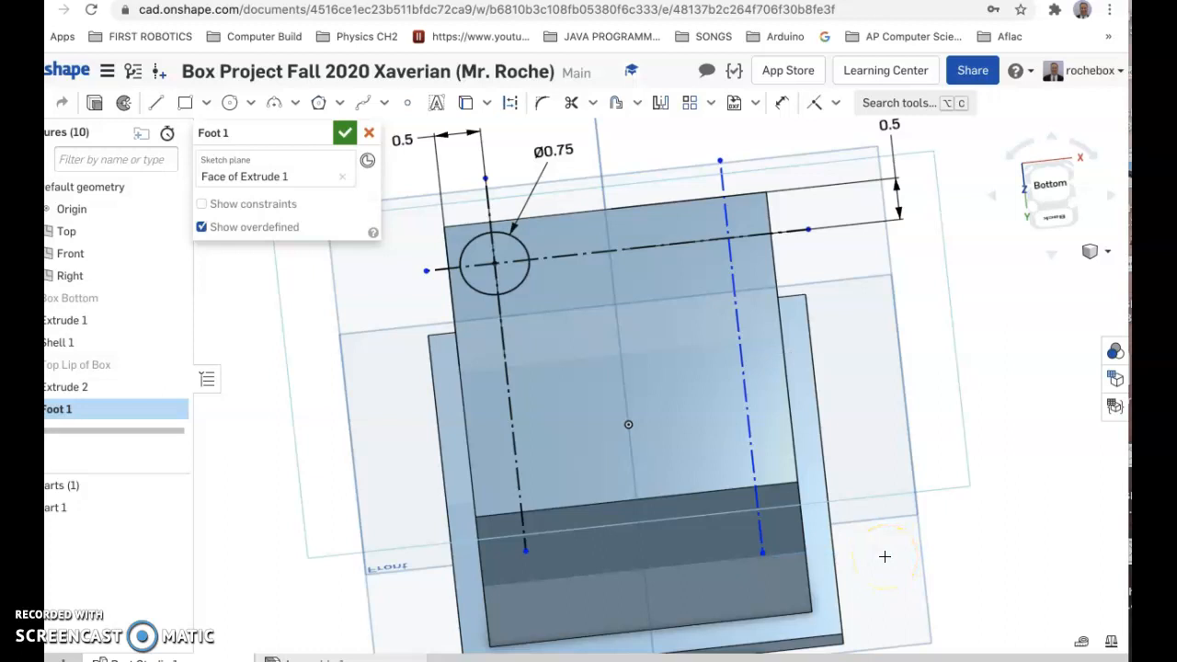
View the sketch plane straight on and dimension the new vertical construction line 0.5 in from the face's right edge.
right_click(885, 556)
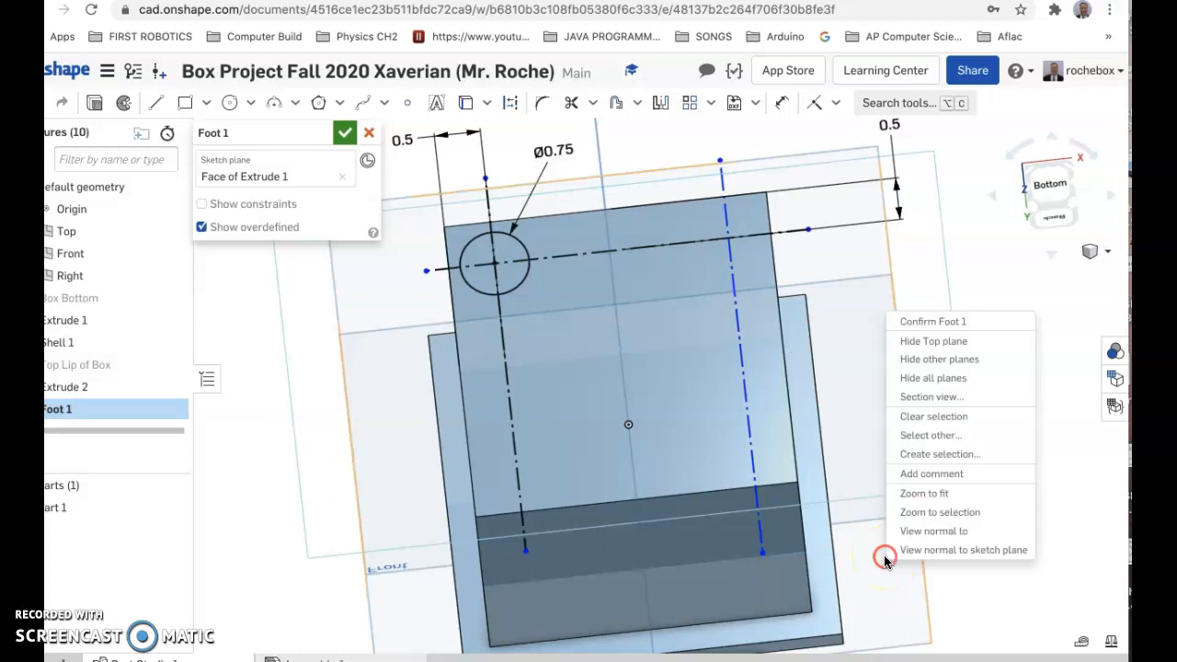
click(937, 555)
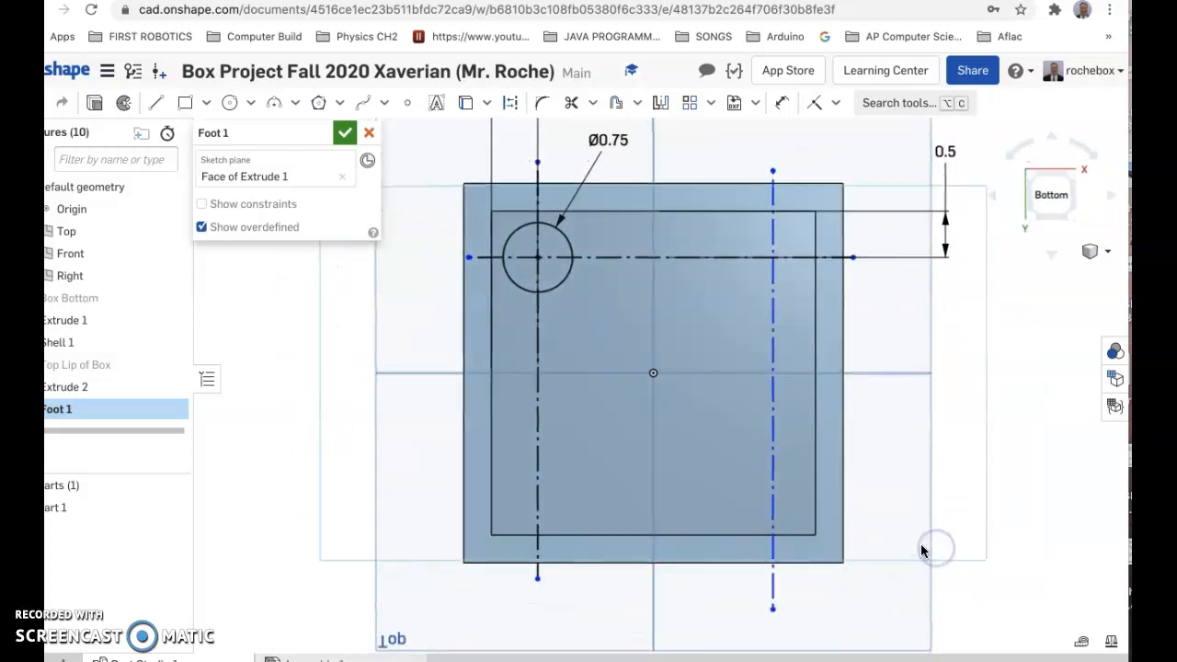
click(771, 224)
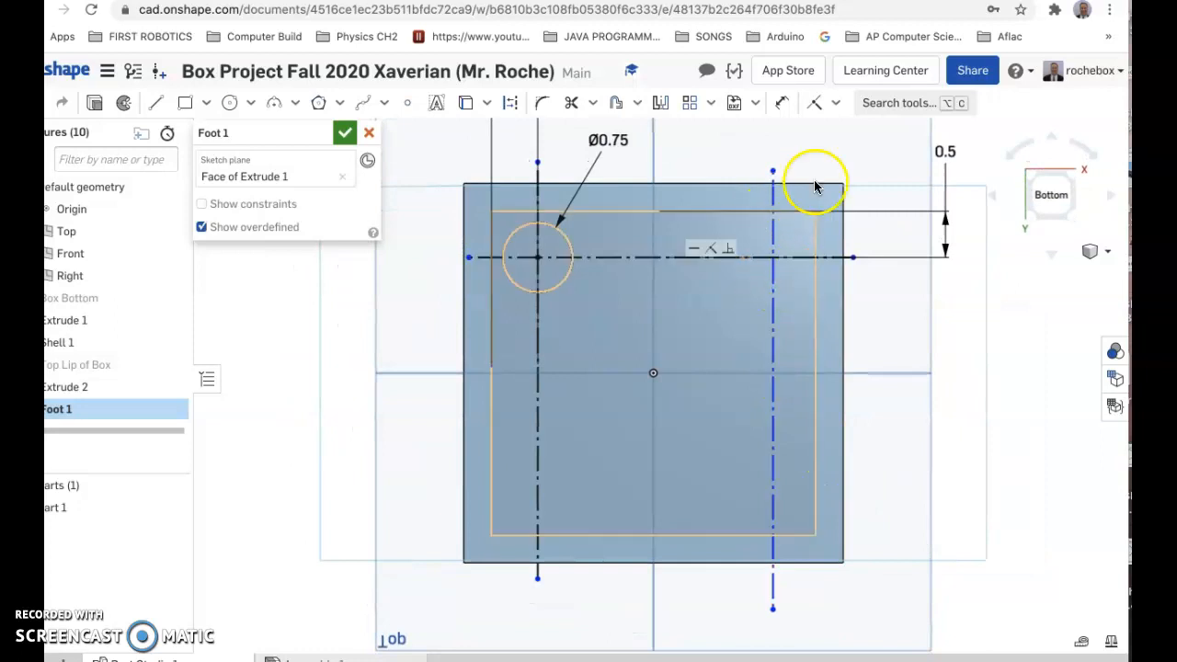
click(780, 103)
click(773, 203)
click(816, 241)
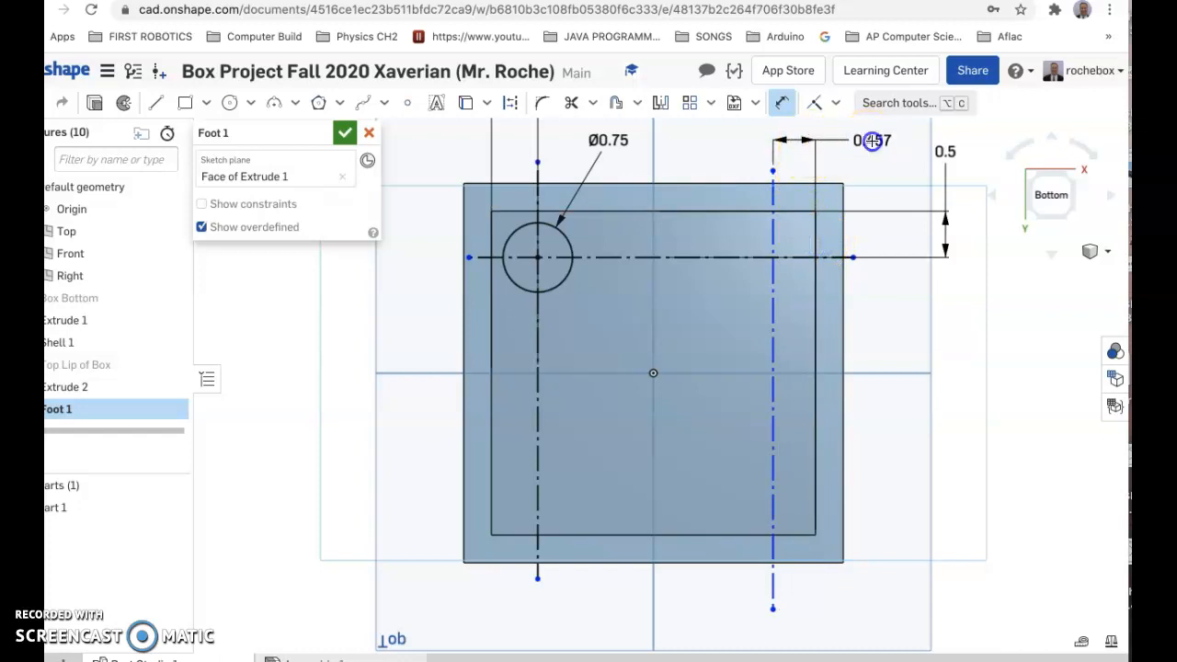
click(872, 141)
text(0.5)
key(Return)
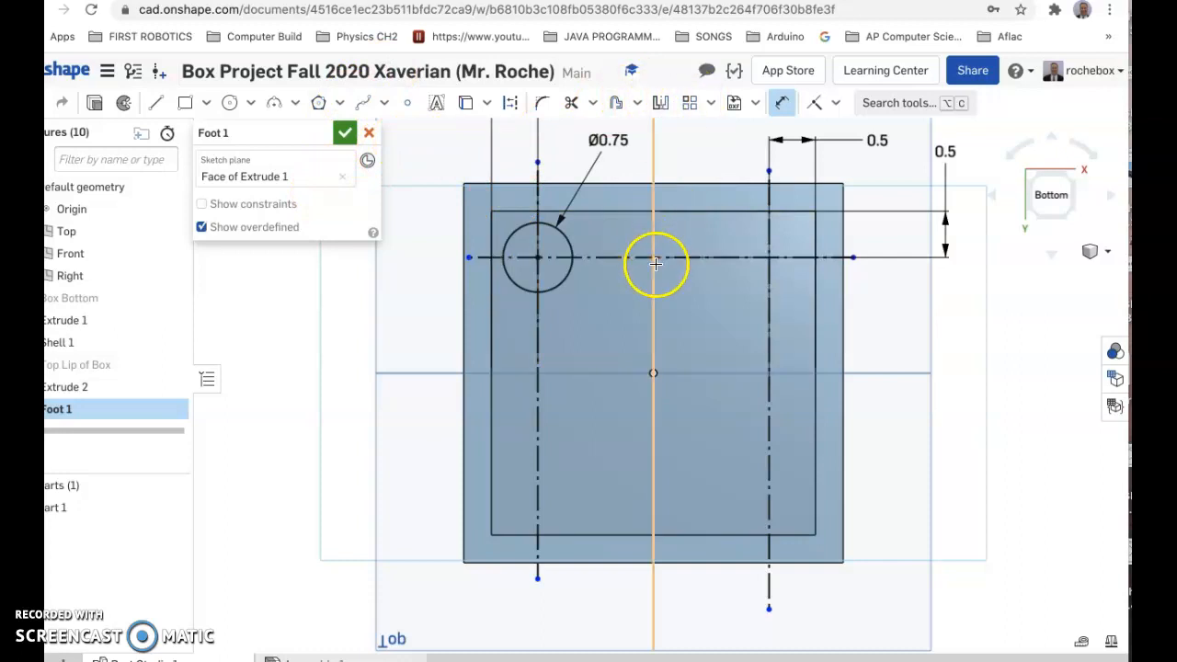
click(712, 104)
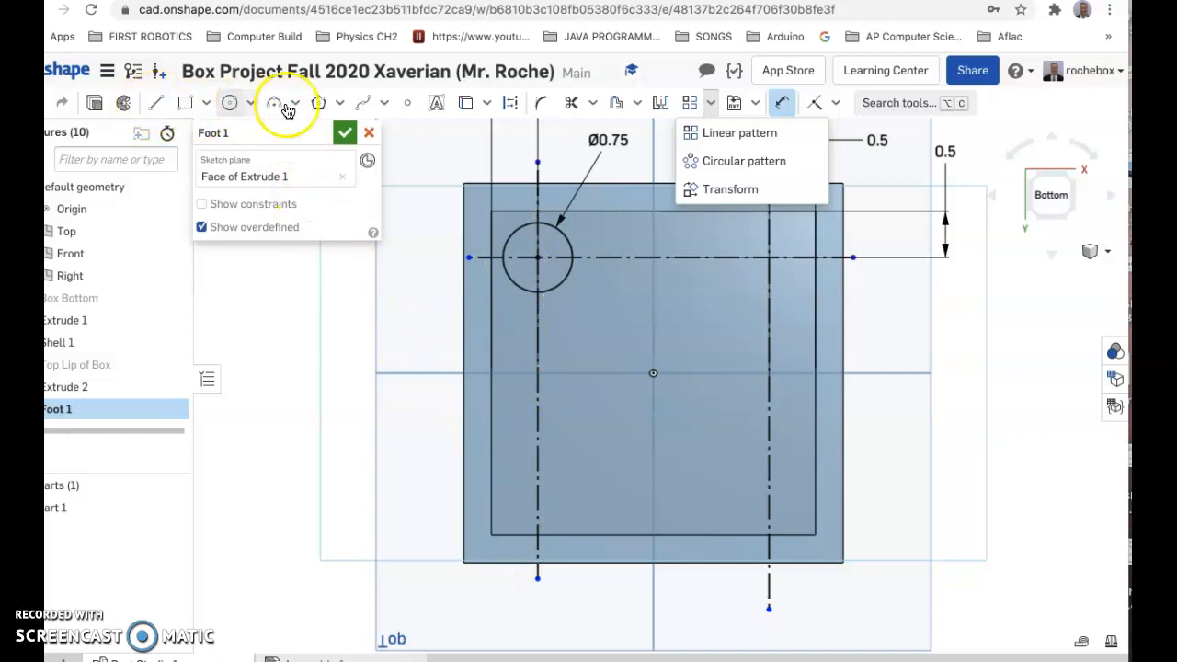
click(449, 148)
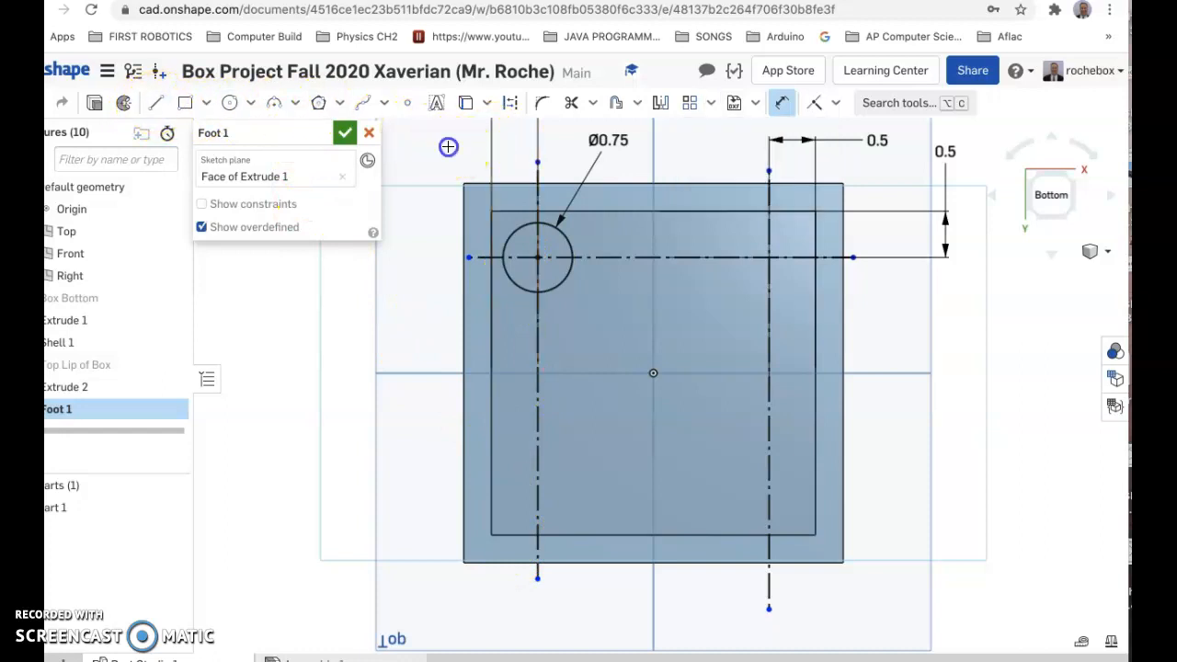
Draw a horizontal construction line about 4.908 in long across the face near its bottom edge.
click(154, 103)
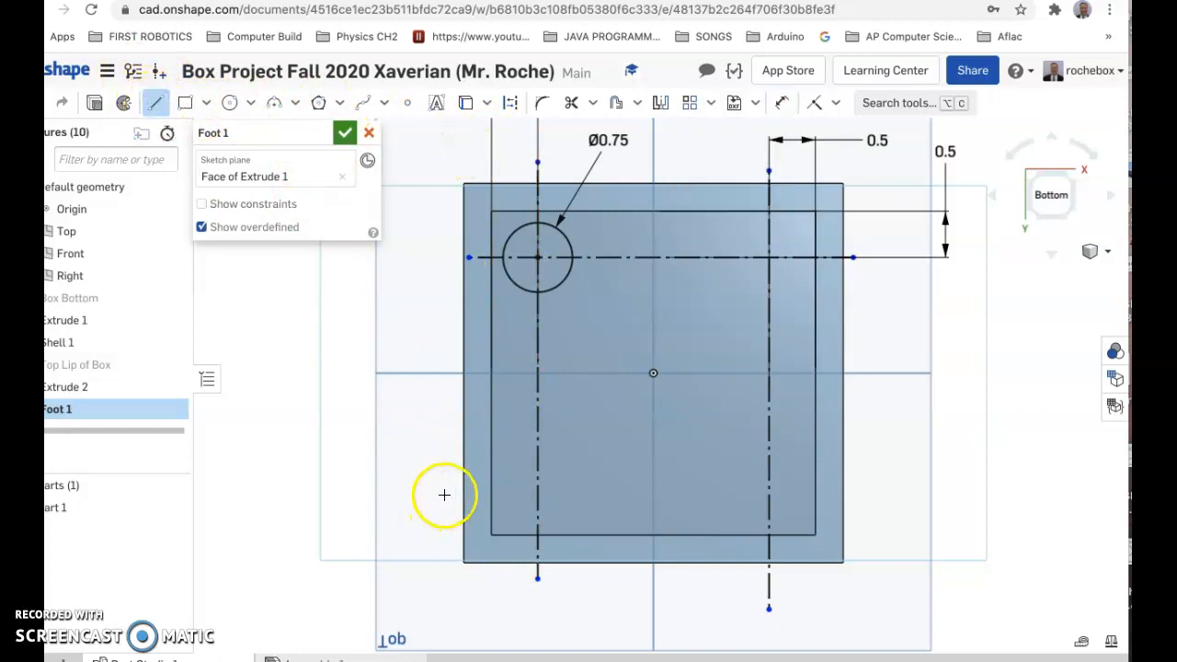
click(507, 103)
click(431, 493)
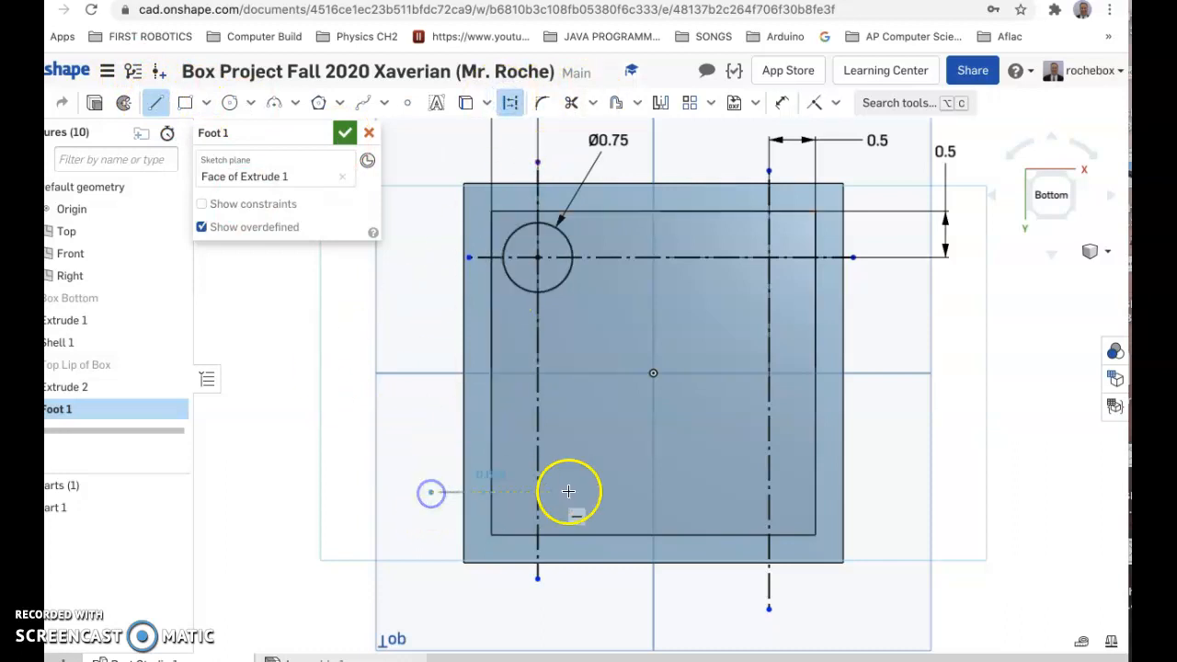
click(885, 489)
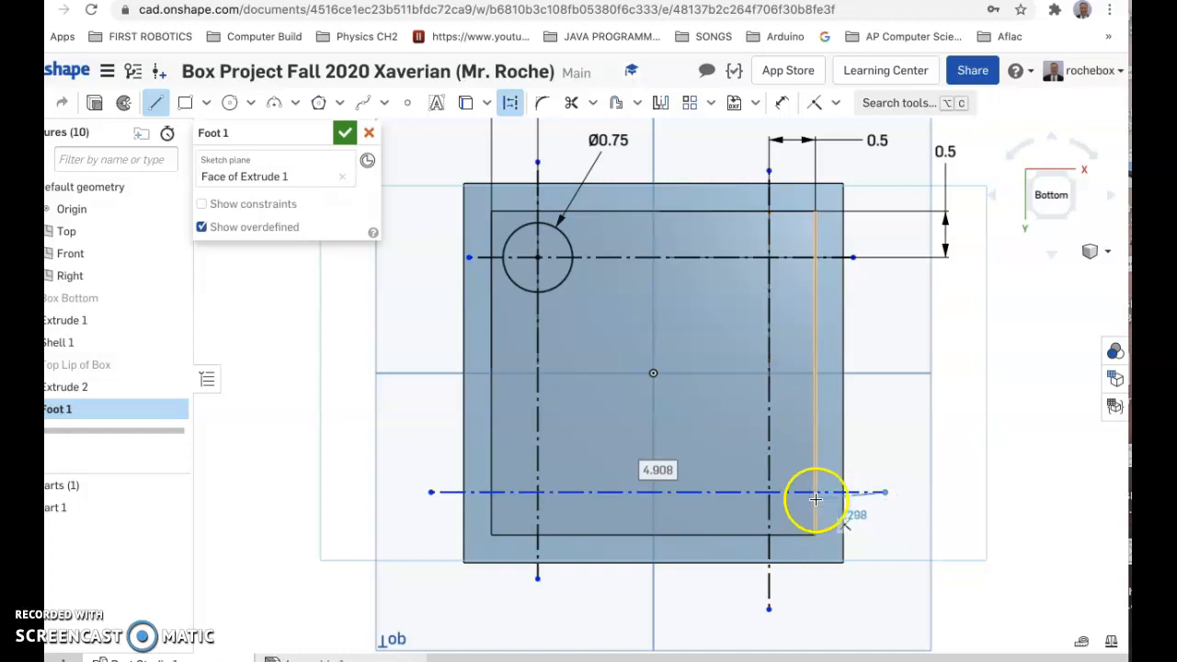
key(Escape)
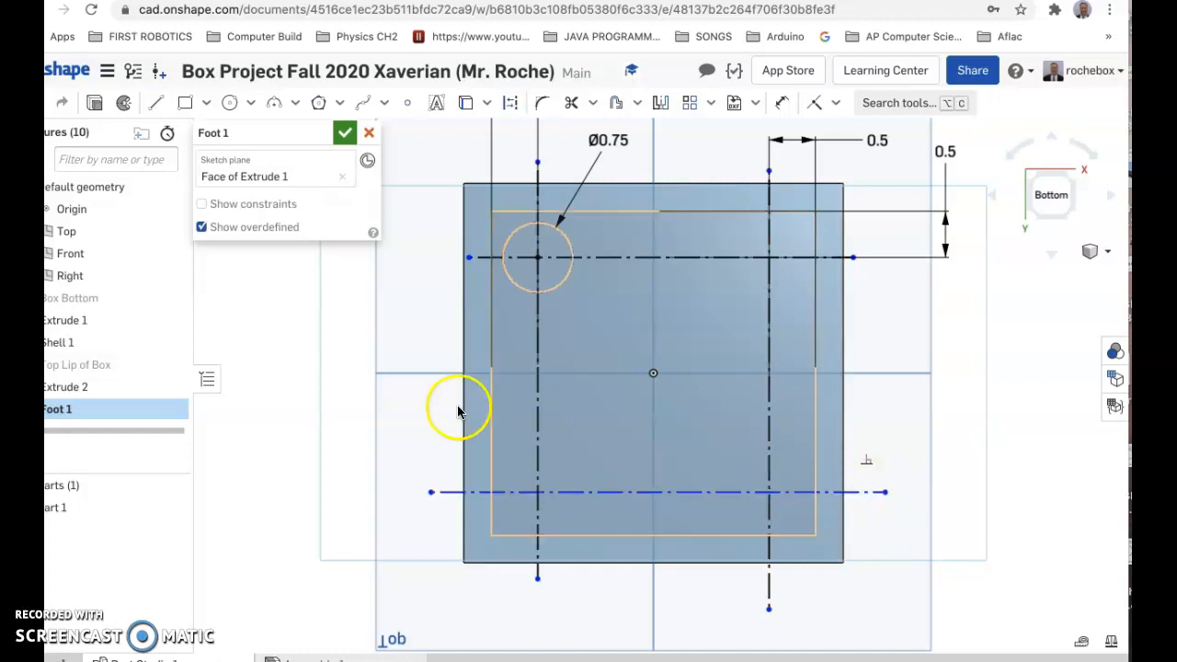
Dimension the lower horizontal construction line 0.5 in from the face's bottom edge.
click(782, 102)
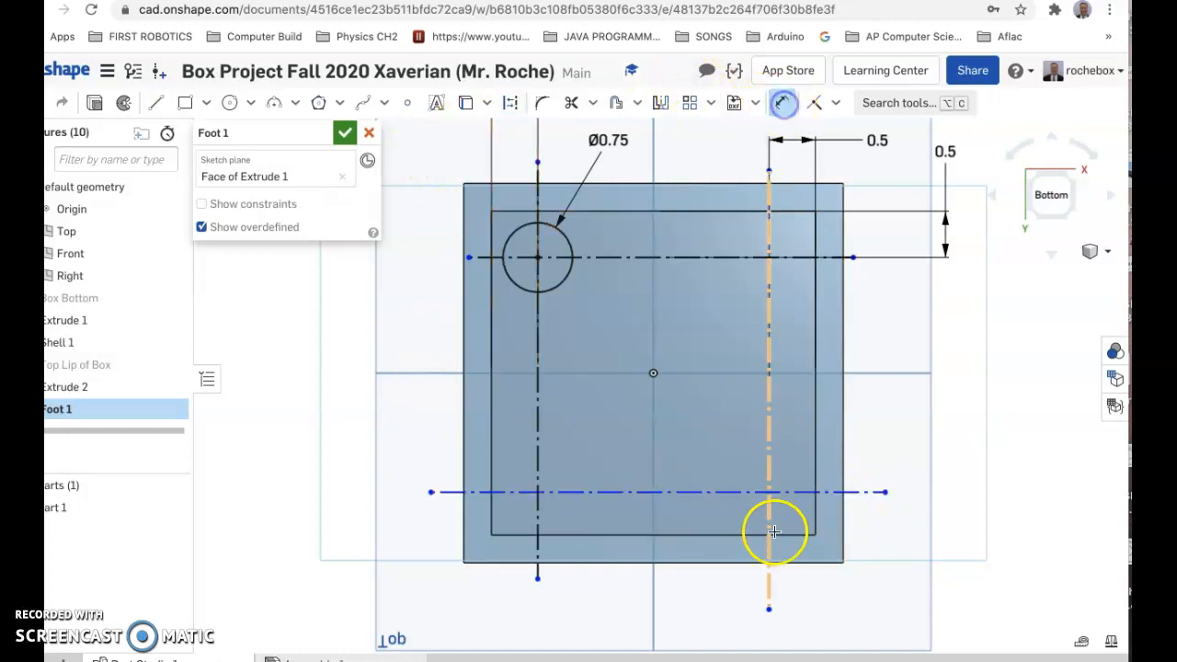
click(828, 492)
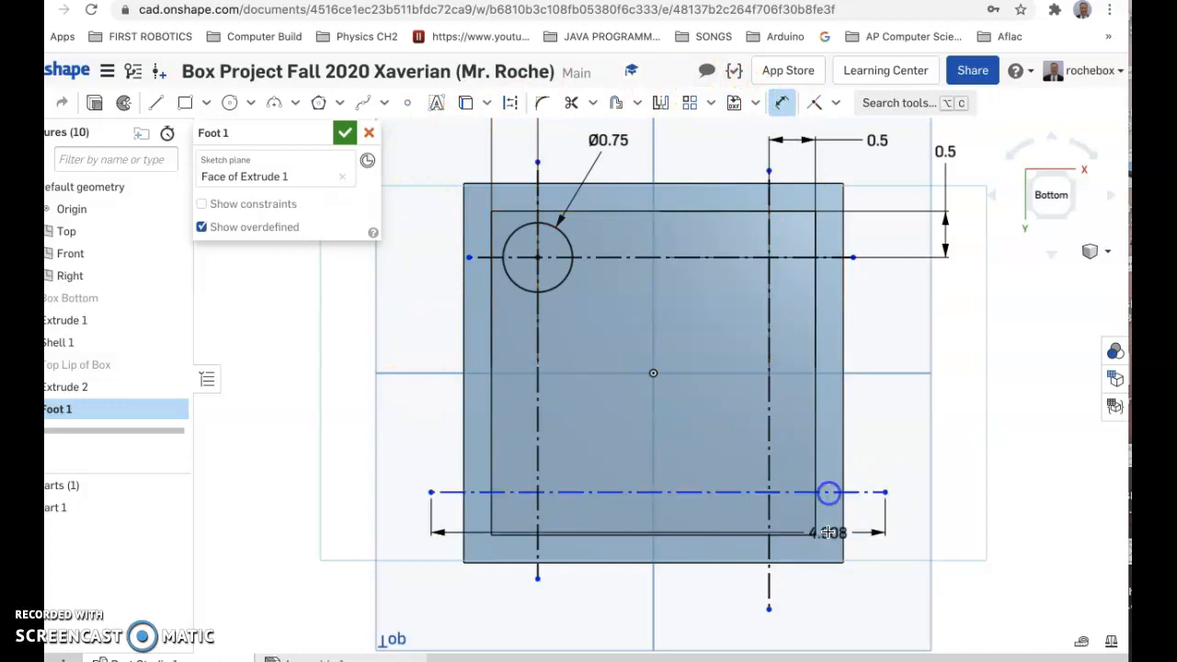
click(806, 533)
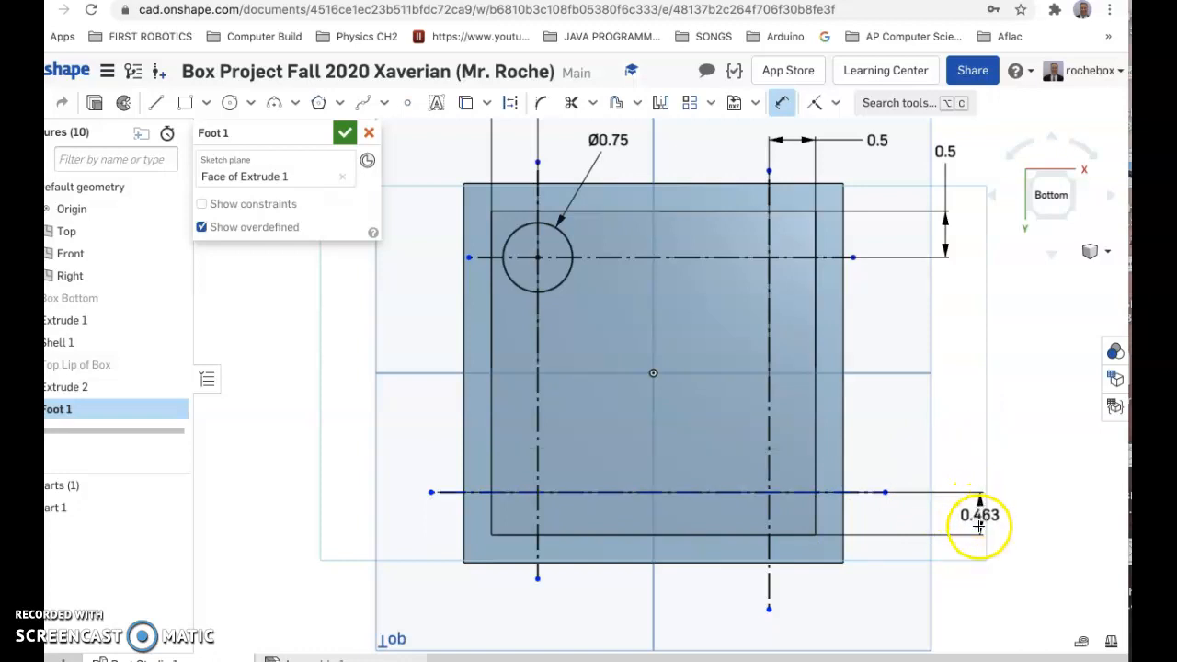
click(973, 593)
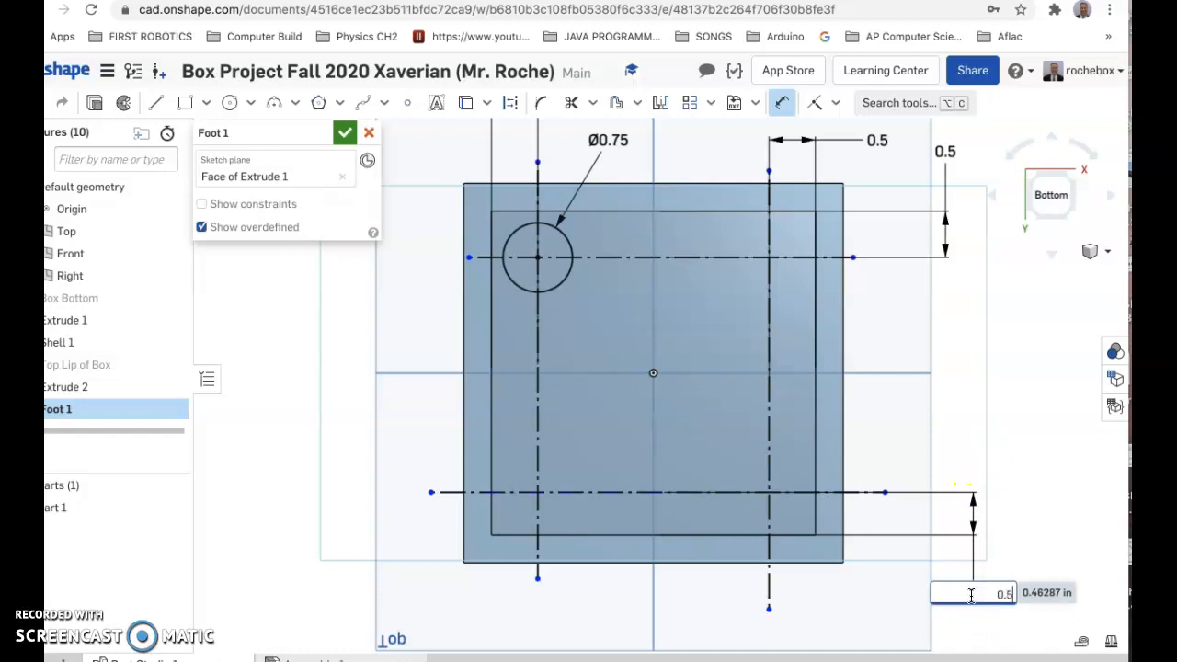
text(0.5)
key(Return)
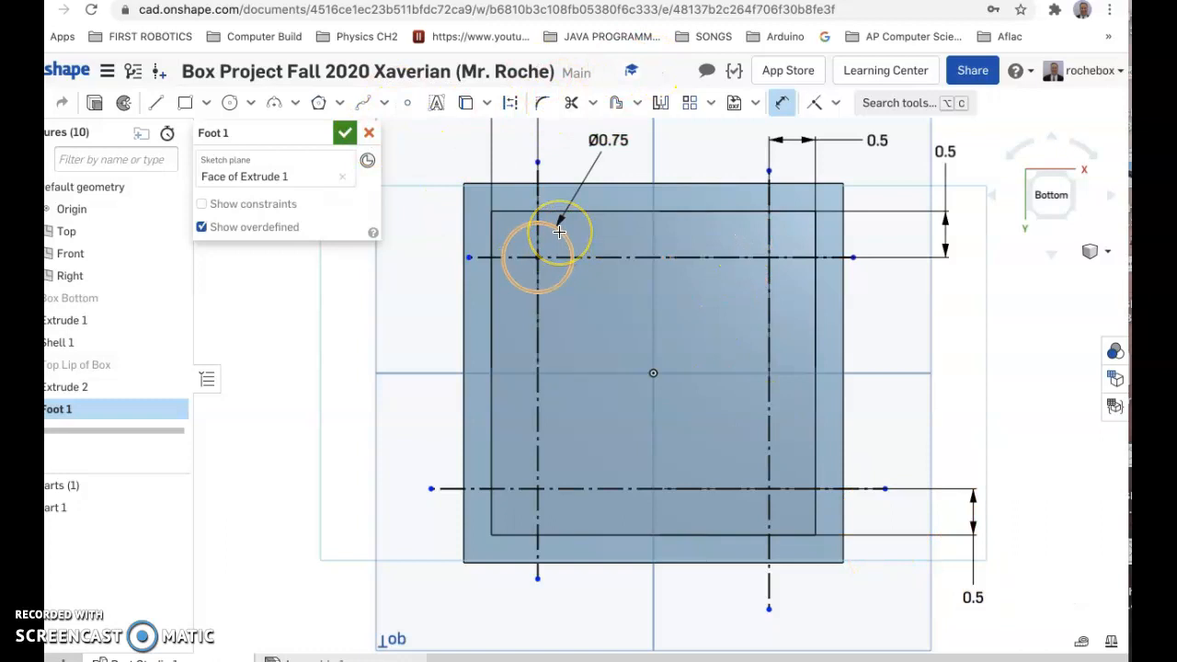
click(689, 106)
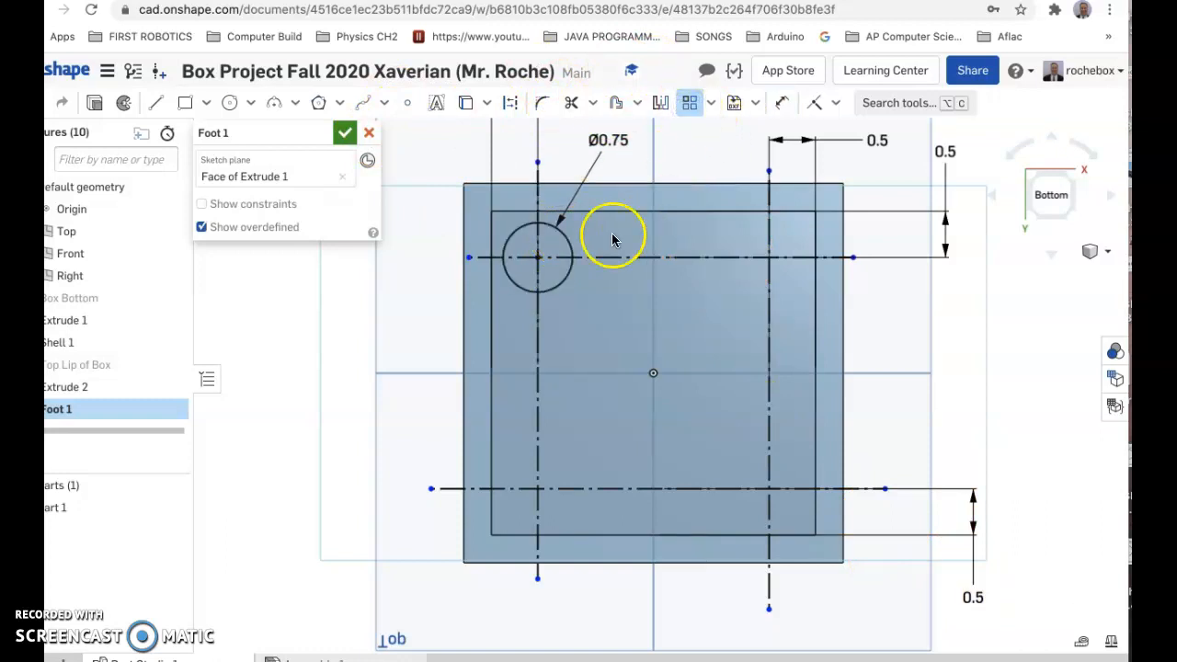
click(563, 244)
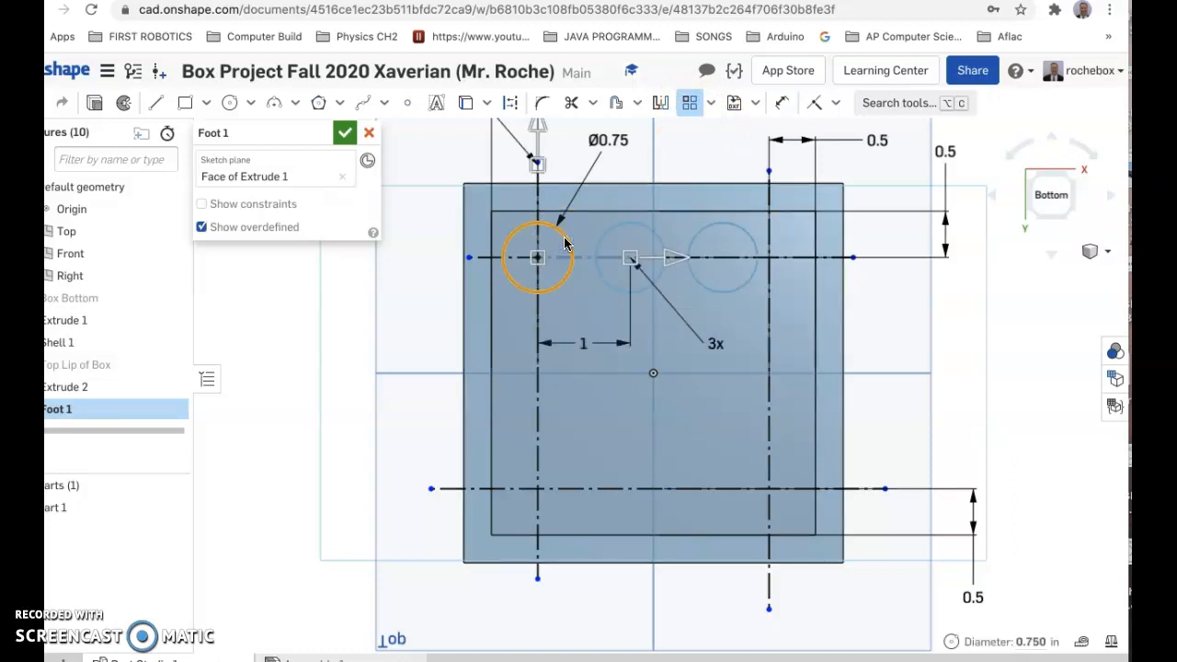
click(718, 345)
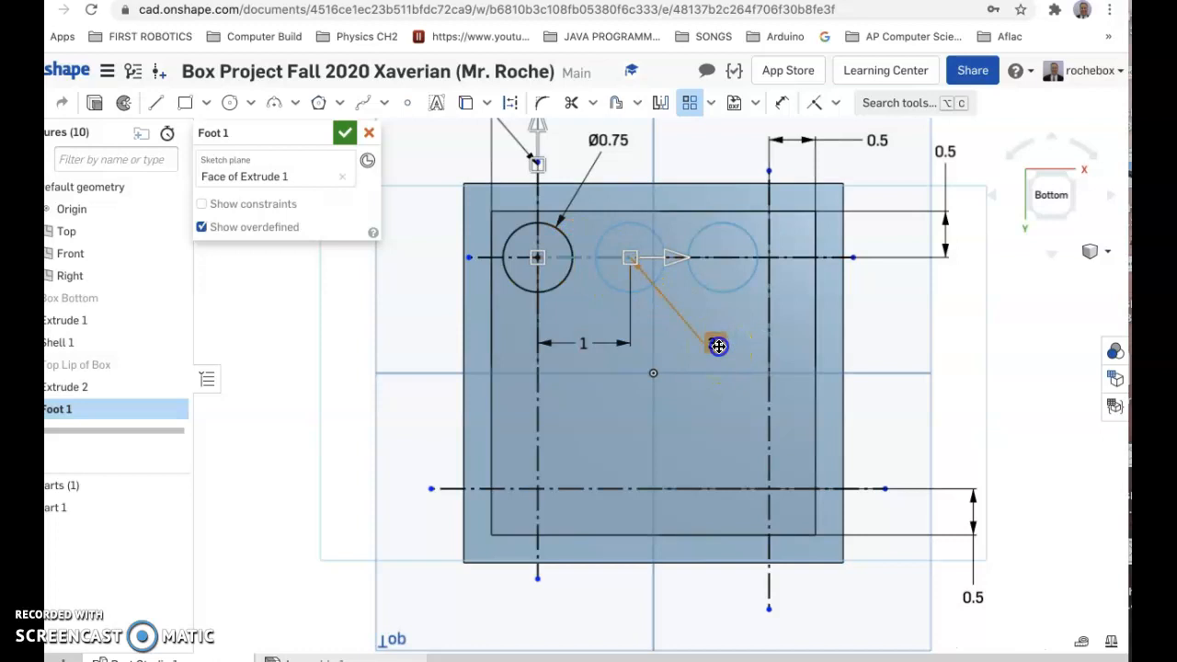
click(718, 346)
text(2)
key(Return)
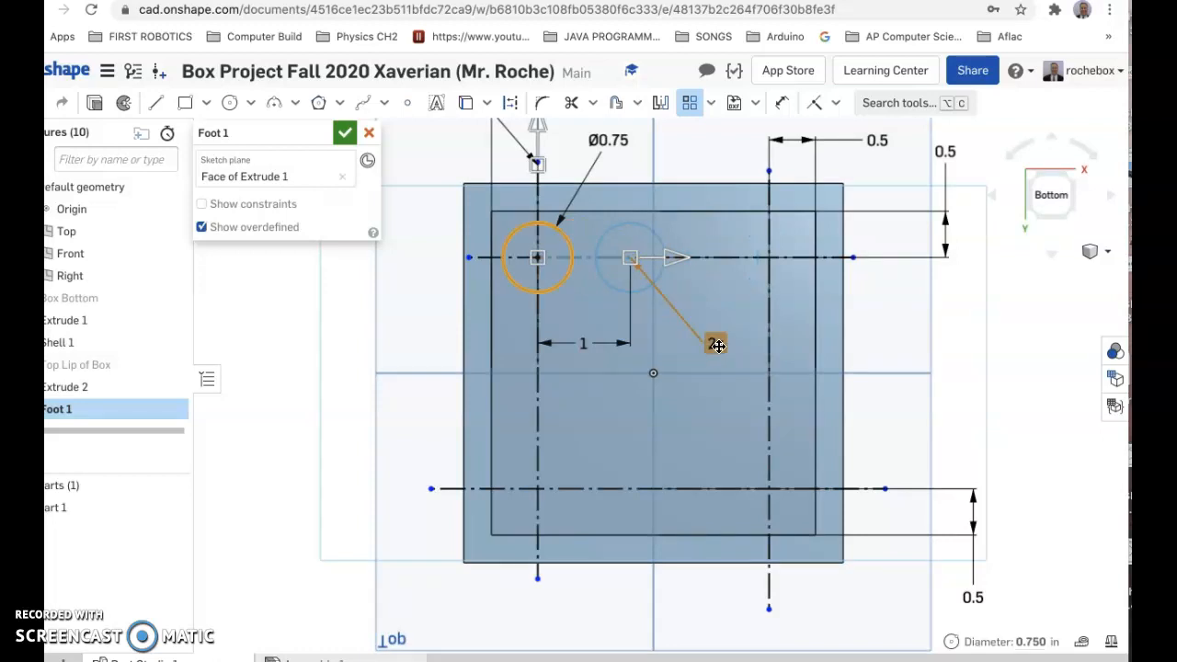
click(596, 341)
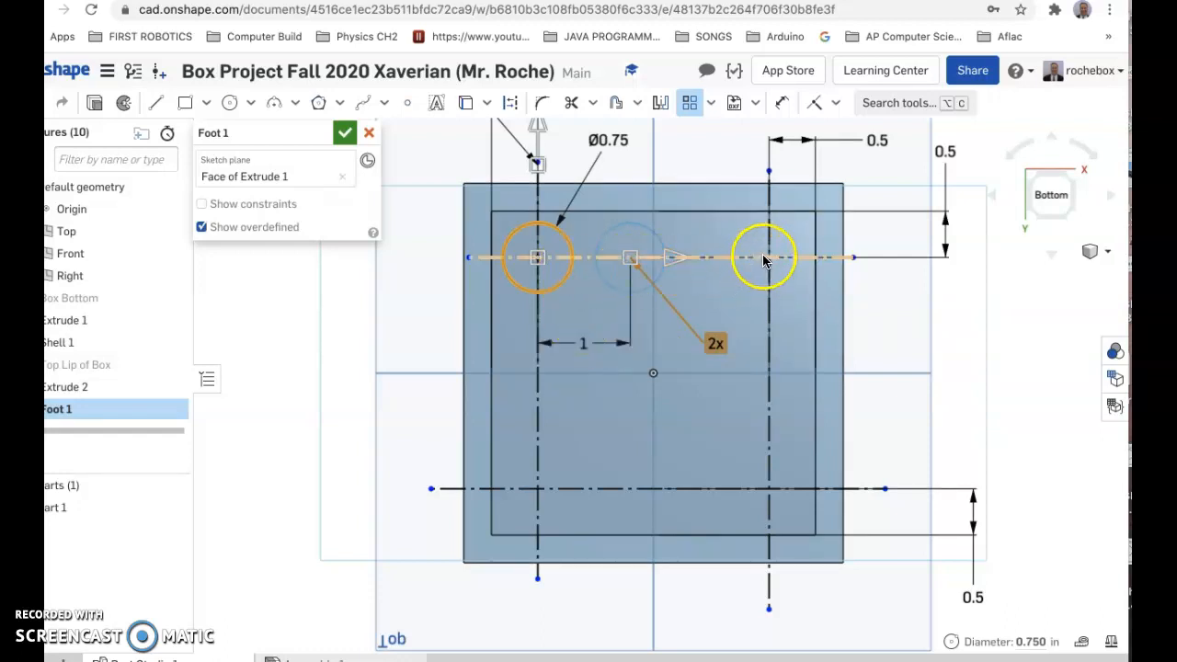
drag(764, 262, 599, 275)
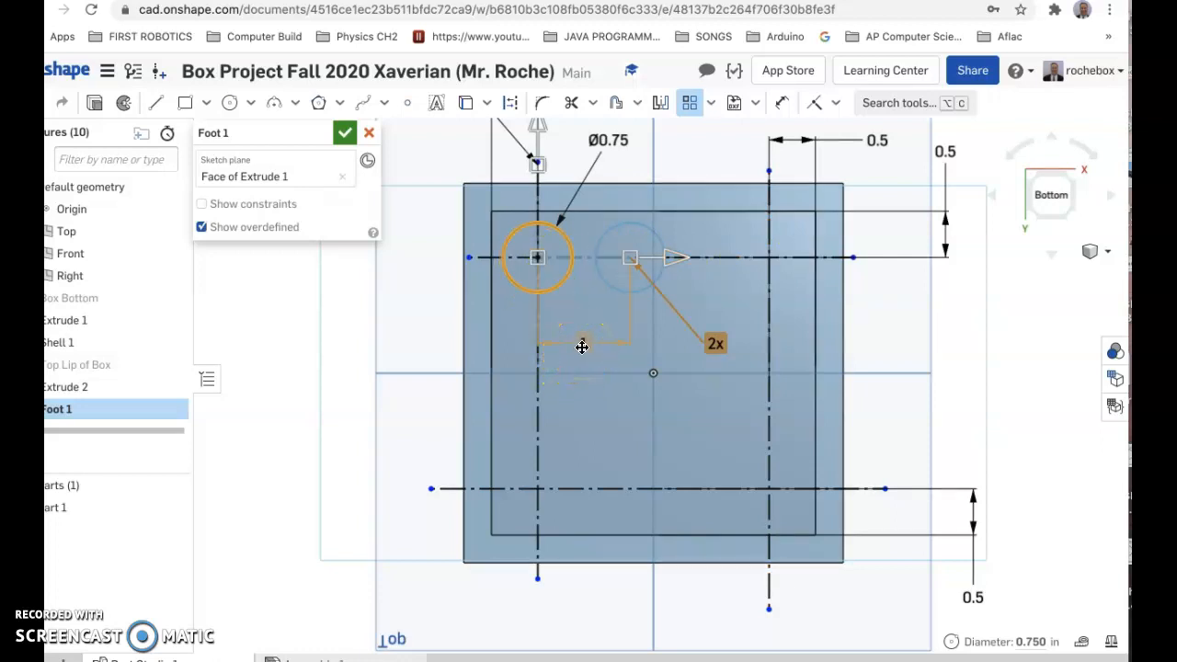
key(Escape)
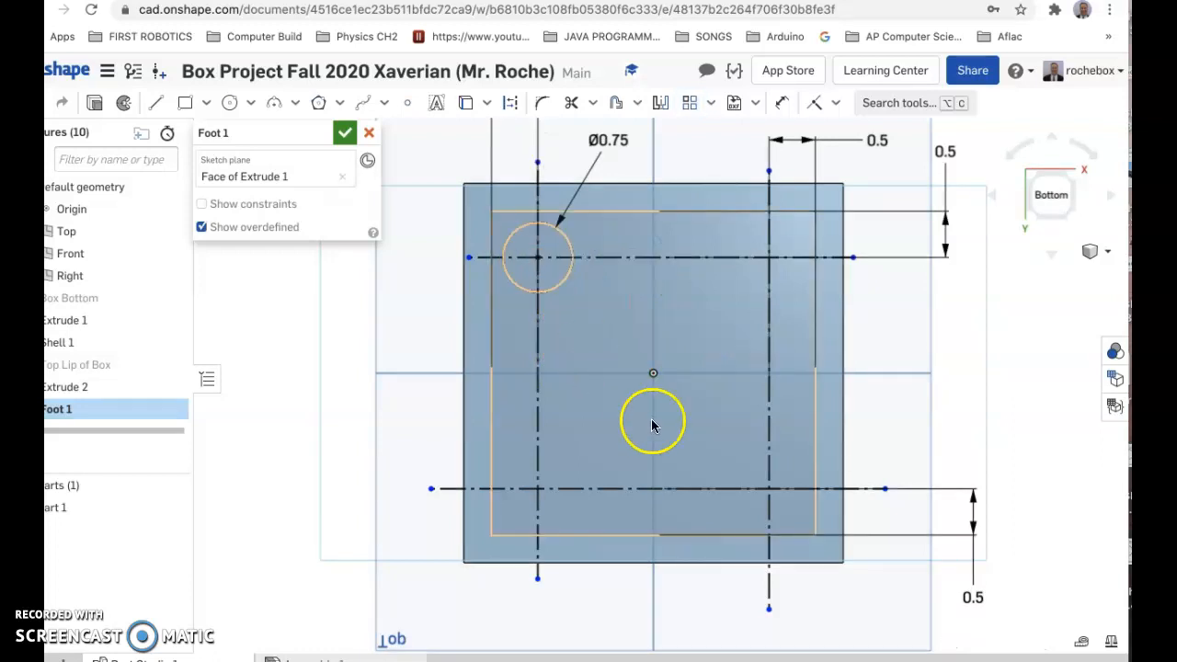
Dimension the distance between the two vertical construction lines below the box.
click(781, 104)
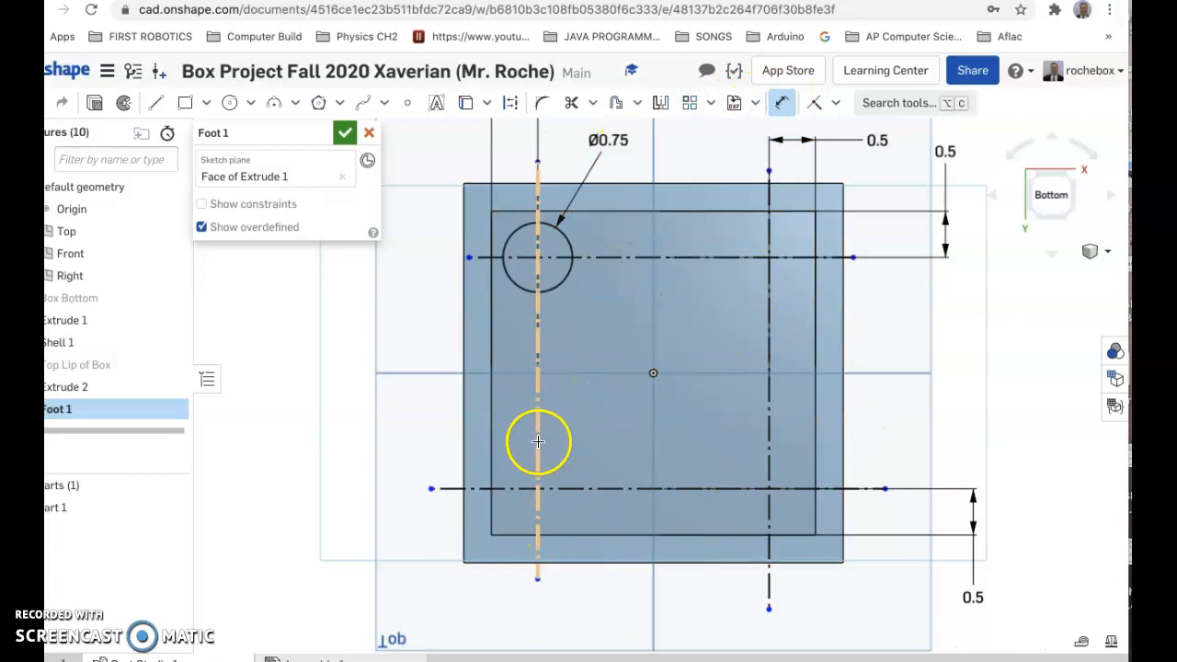
click(536, 455)
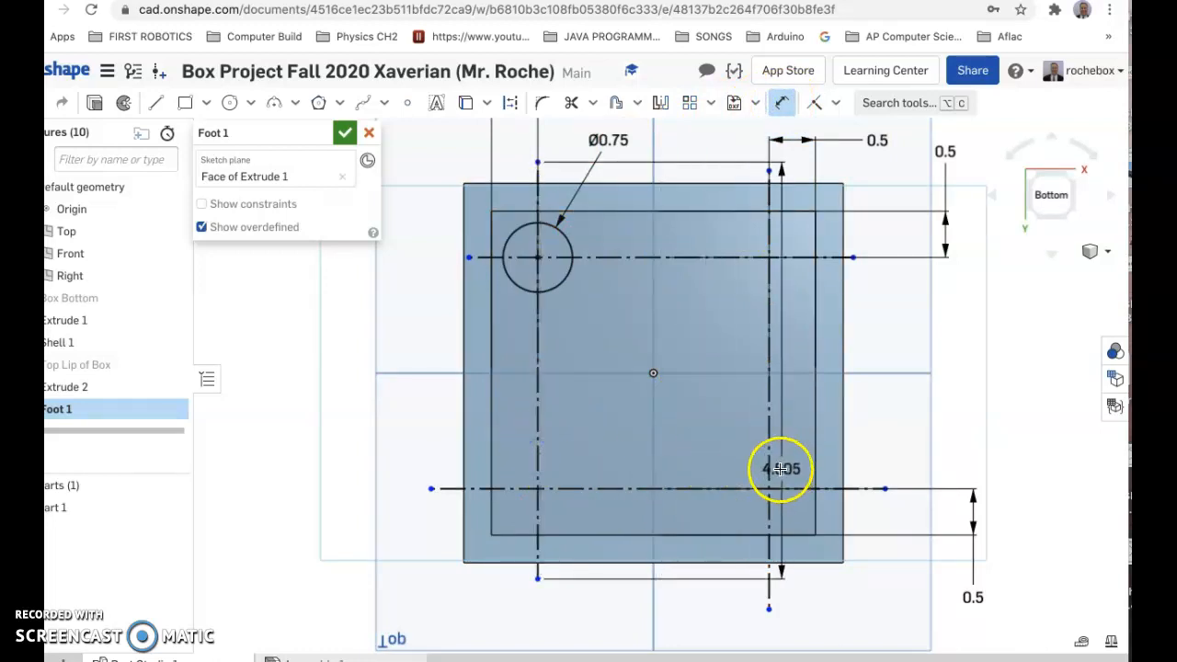
click(771, 469)
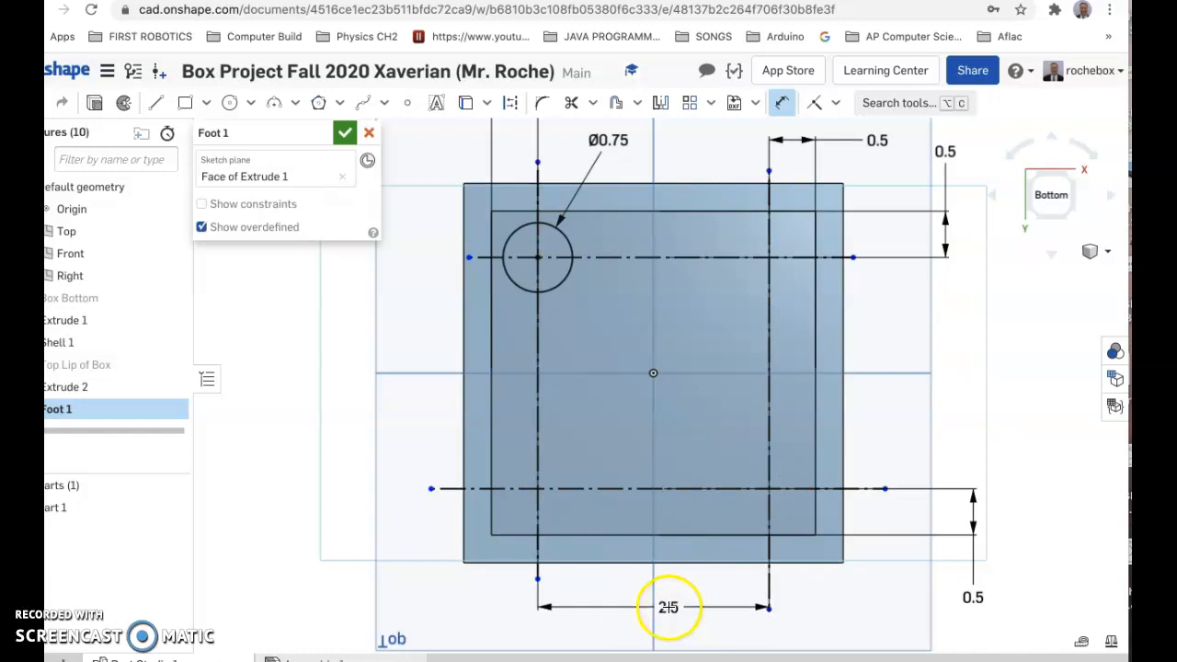
click(667, 605)
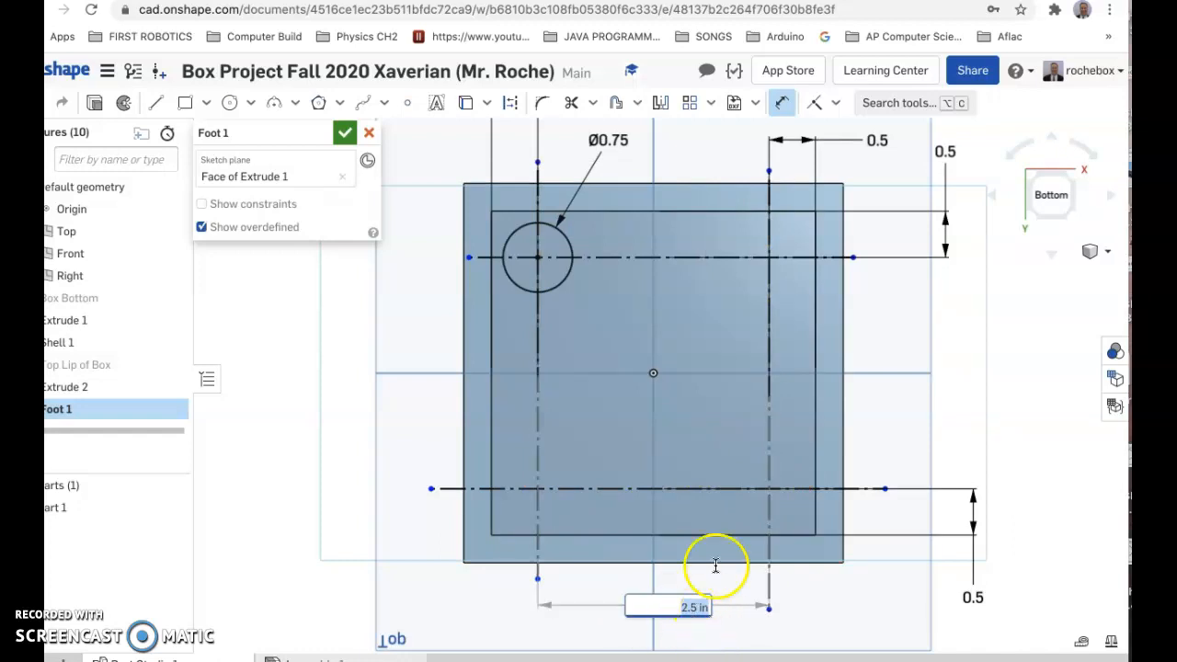
Start a linear pattern of the 0.75 in foot circle with 2 instances in the horizontal direction.
click(690, 105)
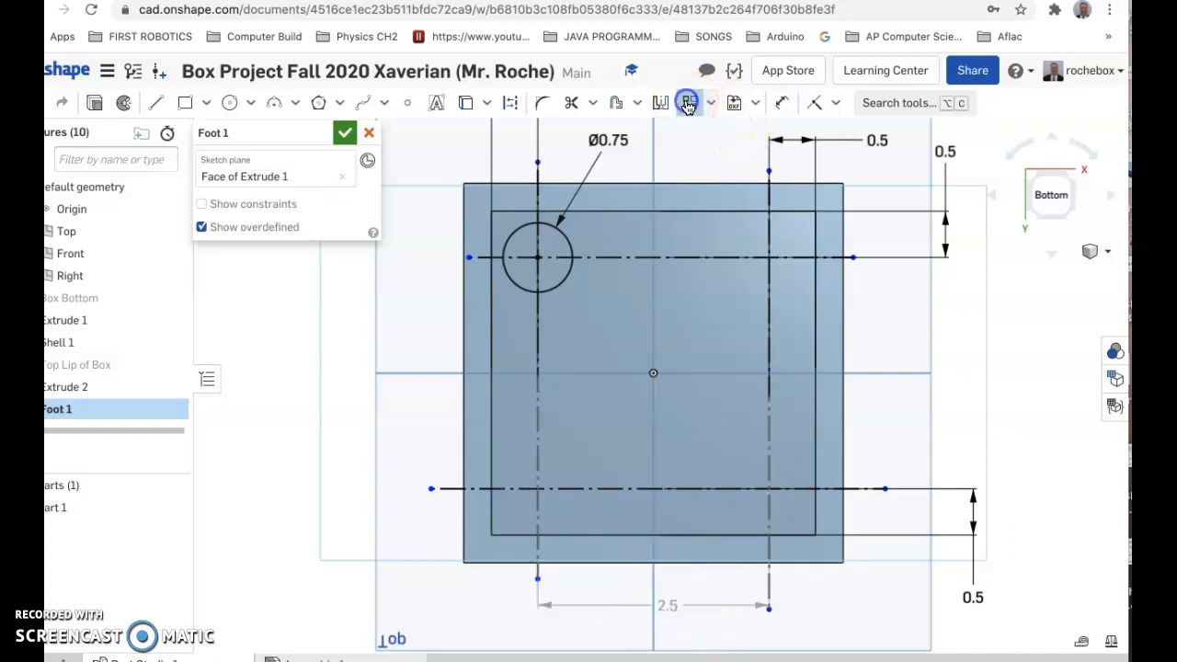
click(565, 241)
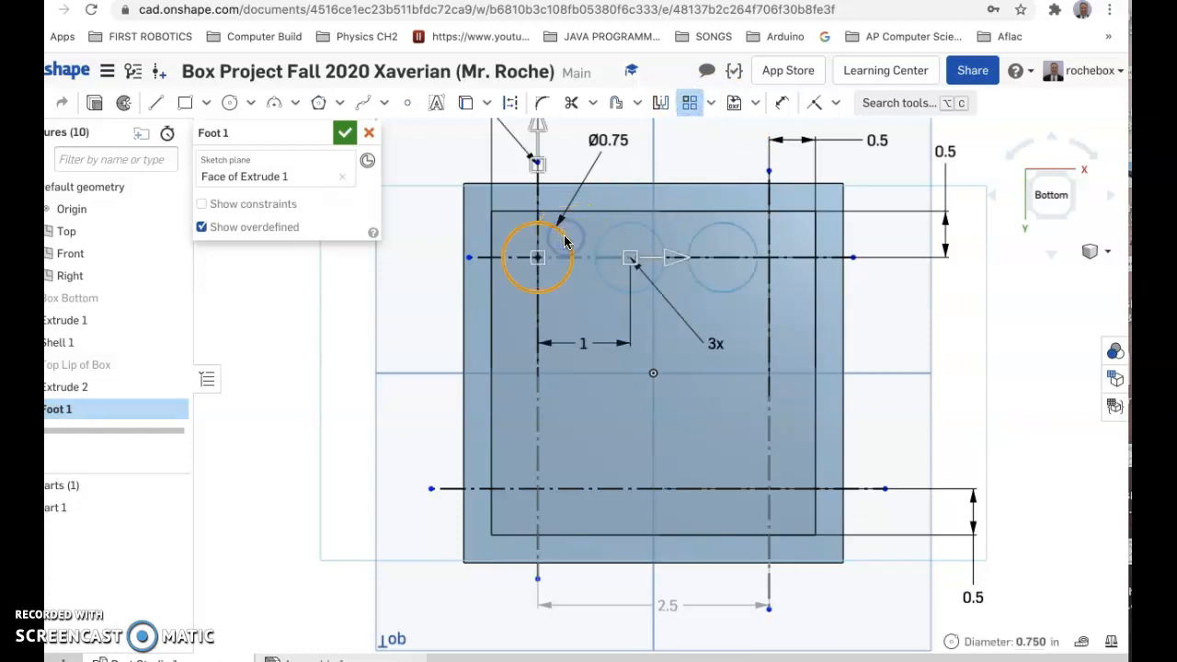
click(716, 344)
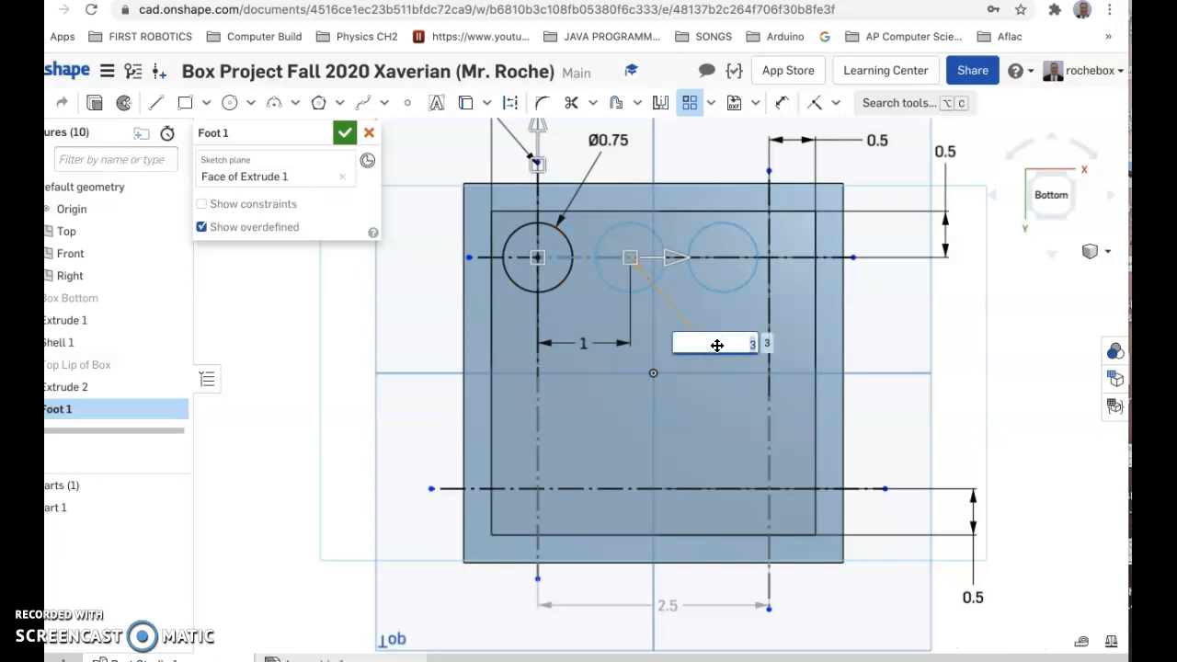
text(2)
key(Return)
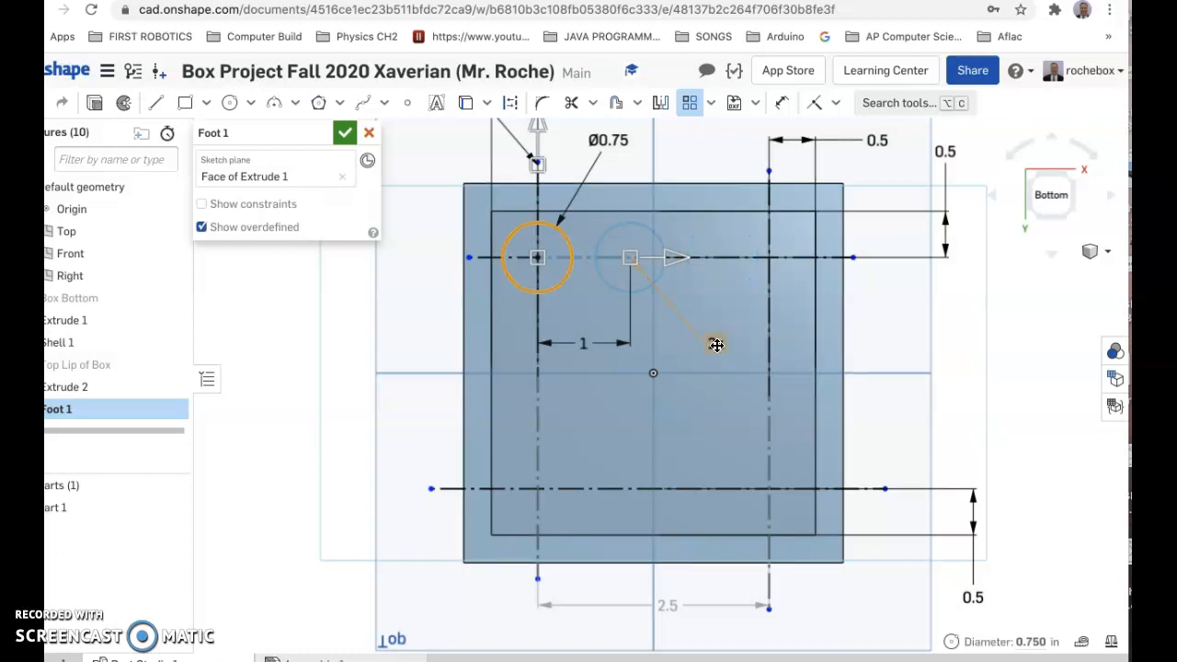
Set the horizontal spacing of the circle pattern to 2.5 in.
click(587, 344)
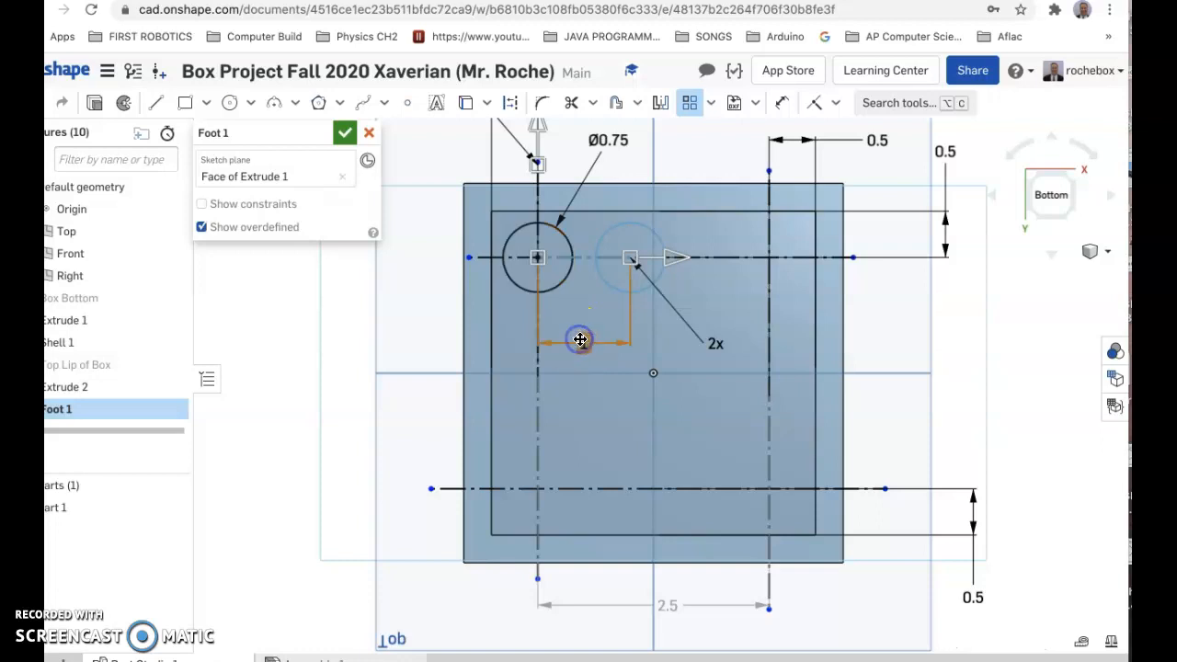
double_click(587, 343)
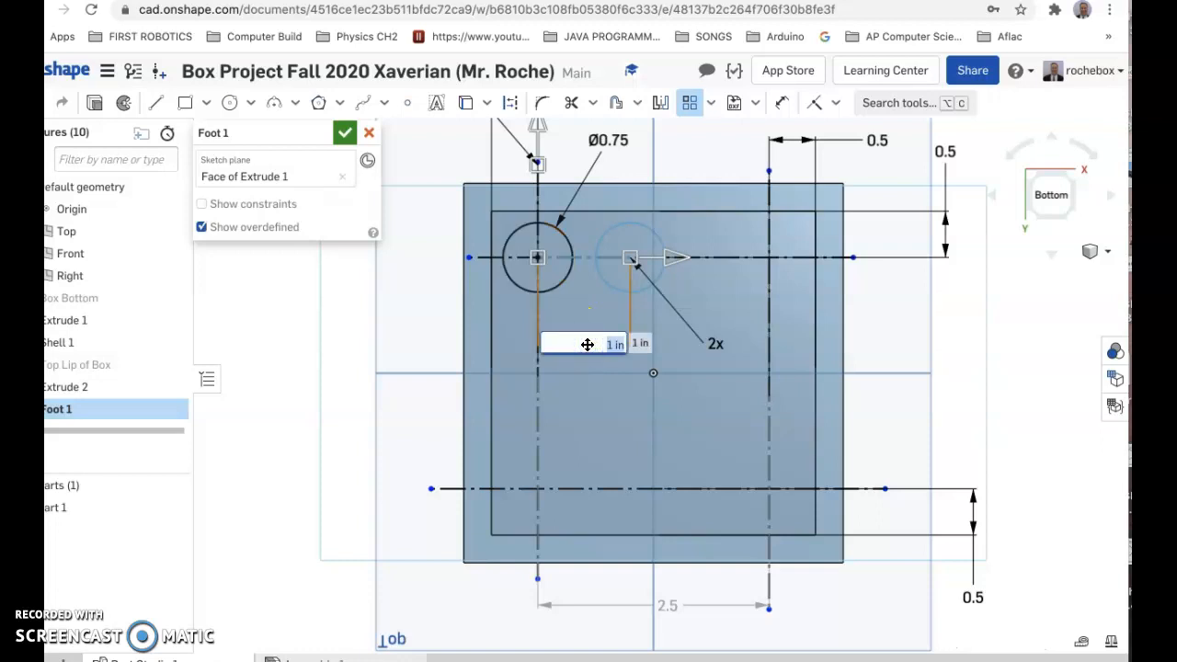
text(2.5)
key(Return)
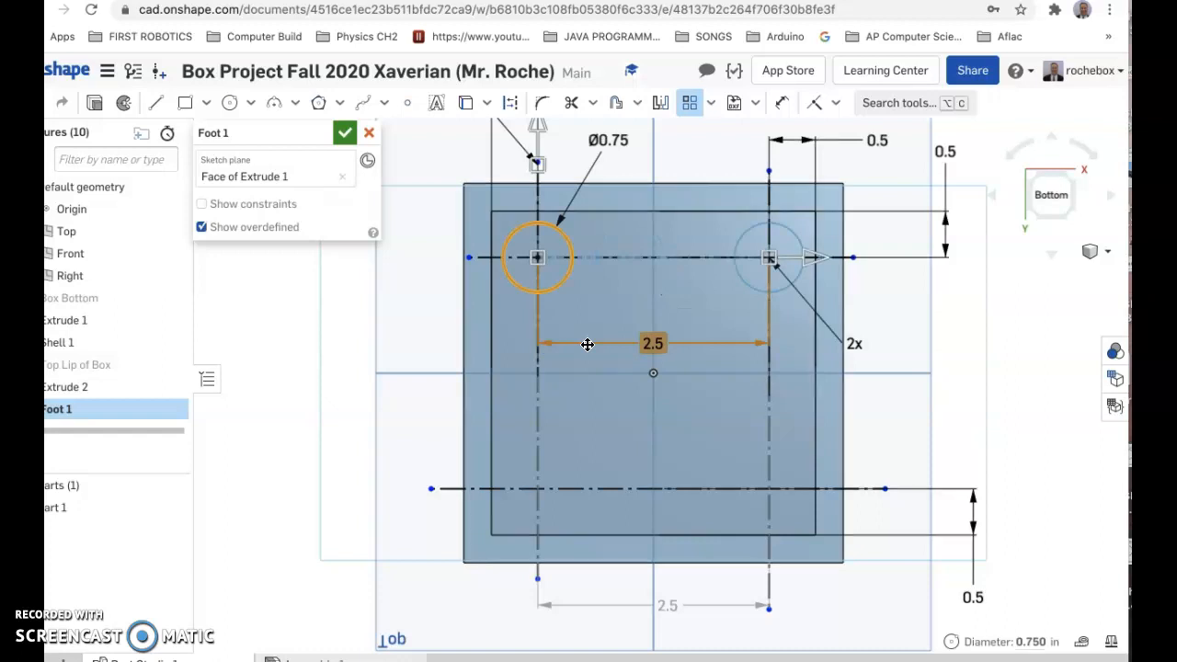
click(605, 351)
Extend the circle pattern down the face with 2 vertical instances and try a vertical spacing of 2.5 in.
scroll(864, 446, down, 3)
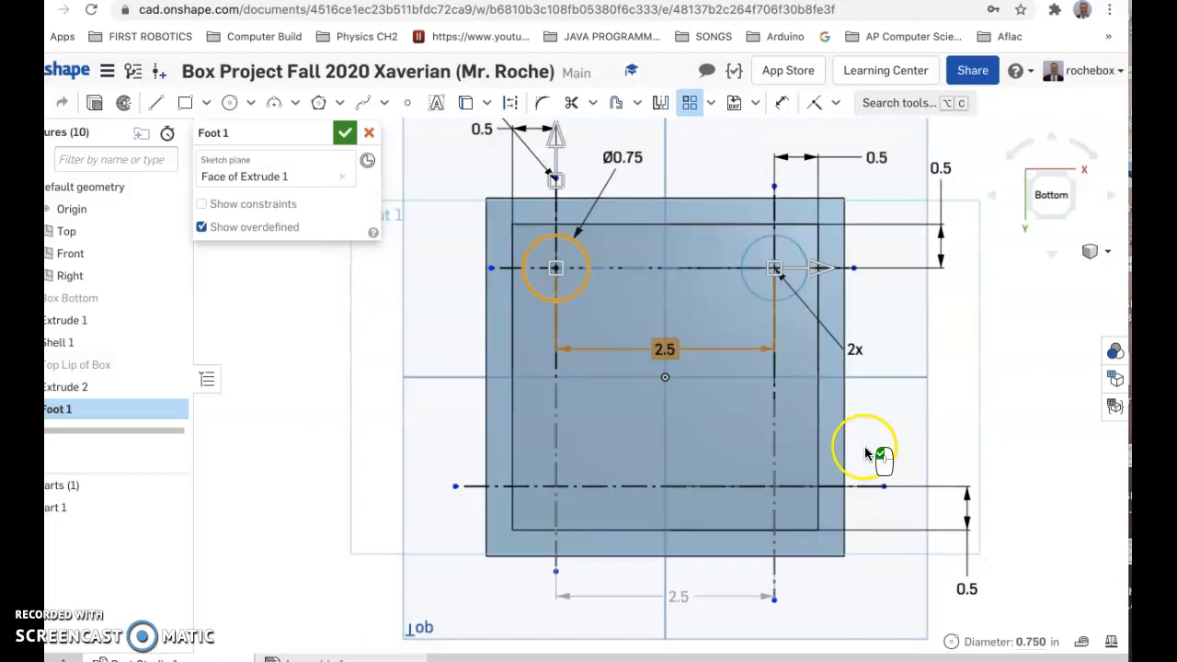
scroll(864, 446, up, 1)
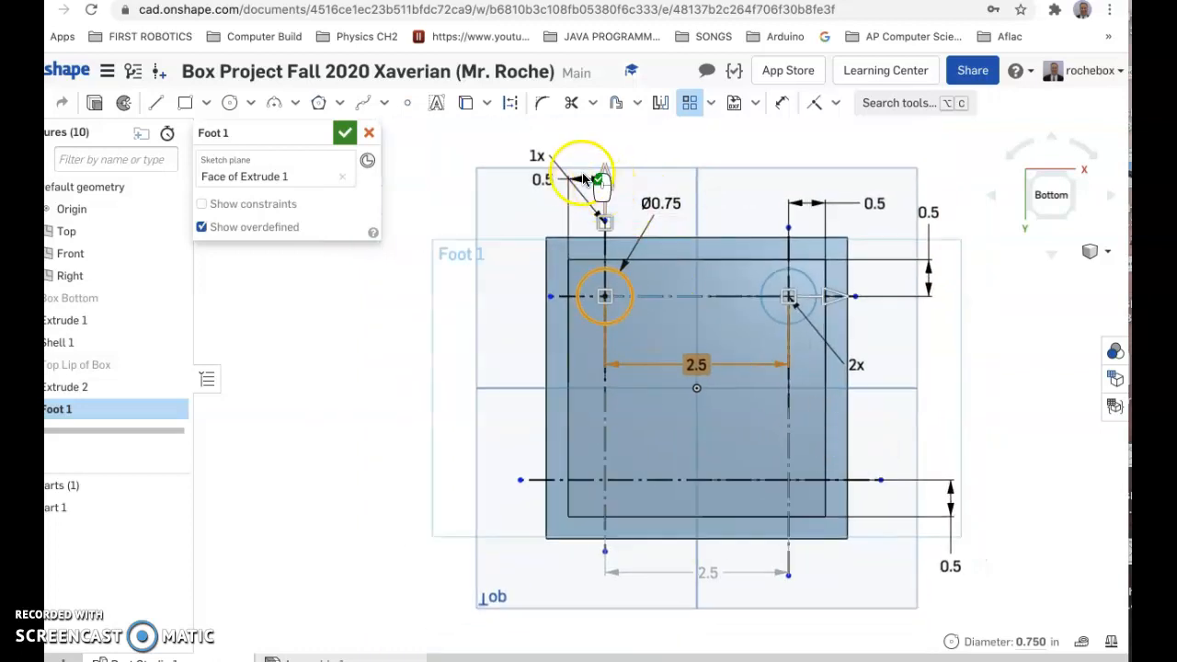
drag(599, 179, 600, 436)
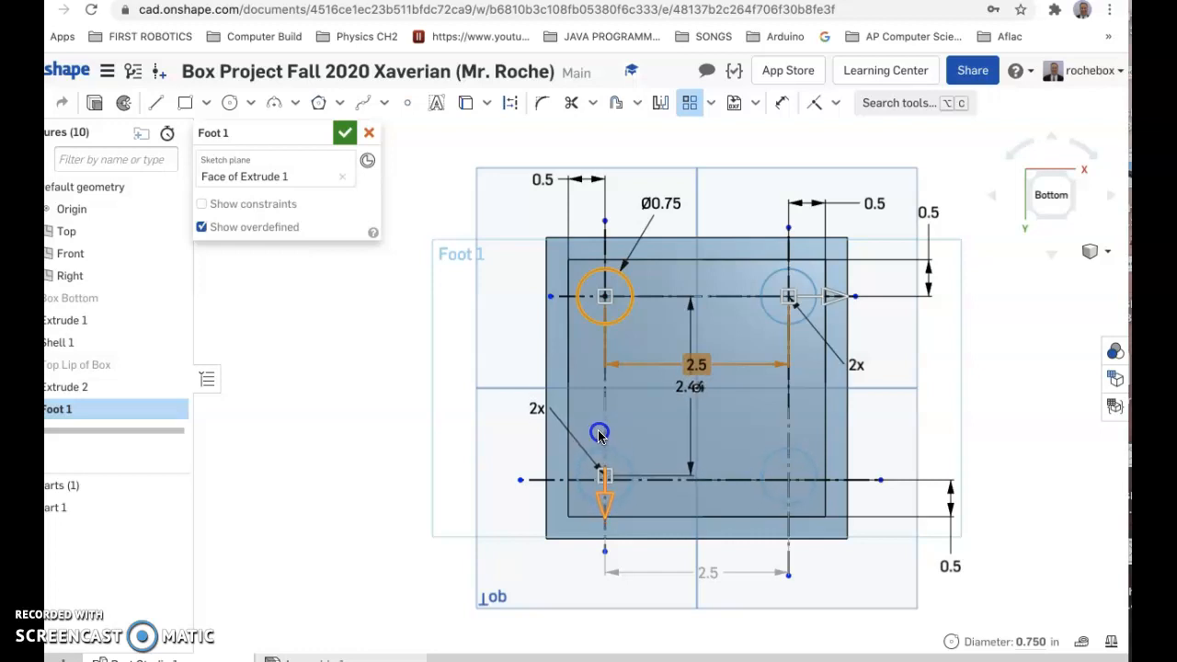
click(686, 389)
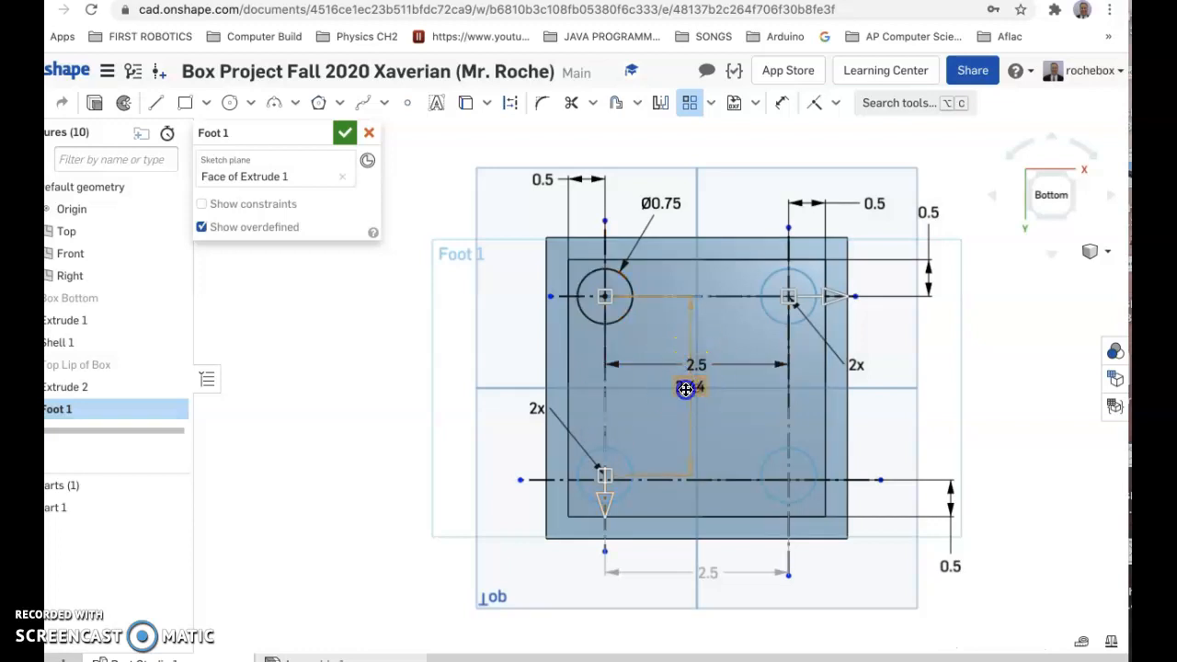
double_click(686, 390)
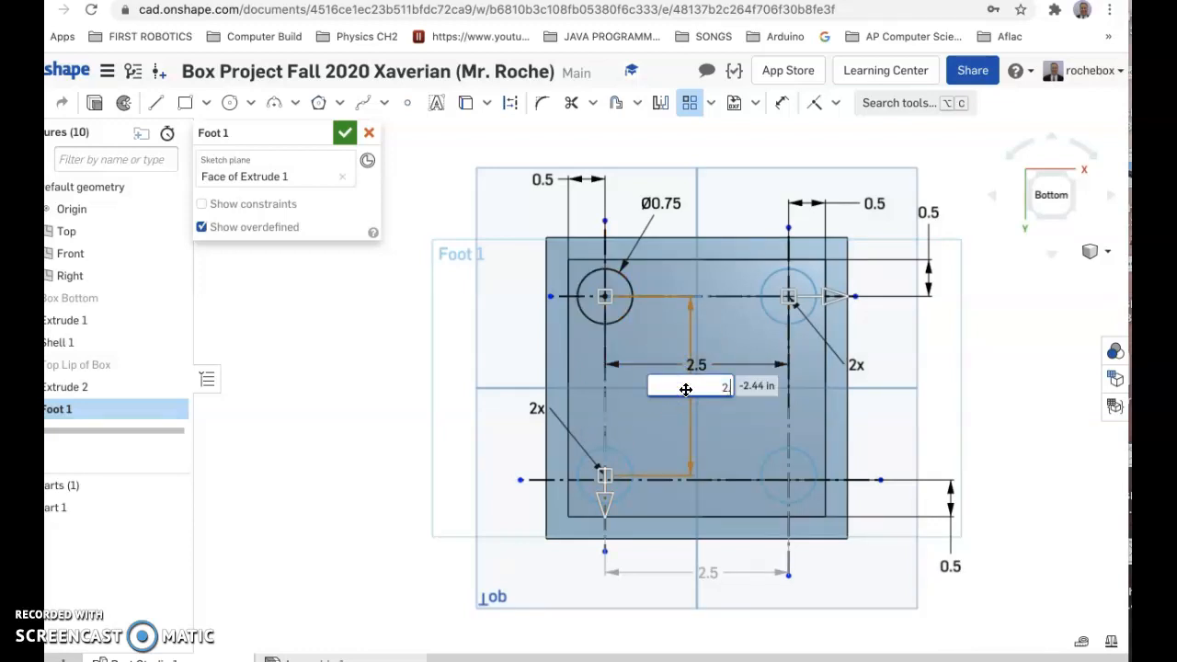
key(Return)
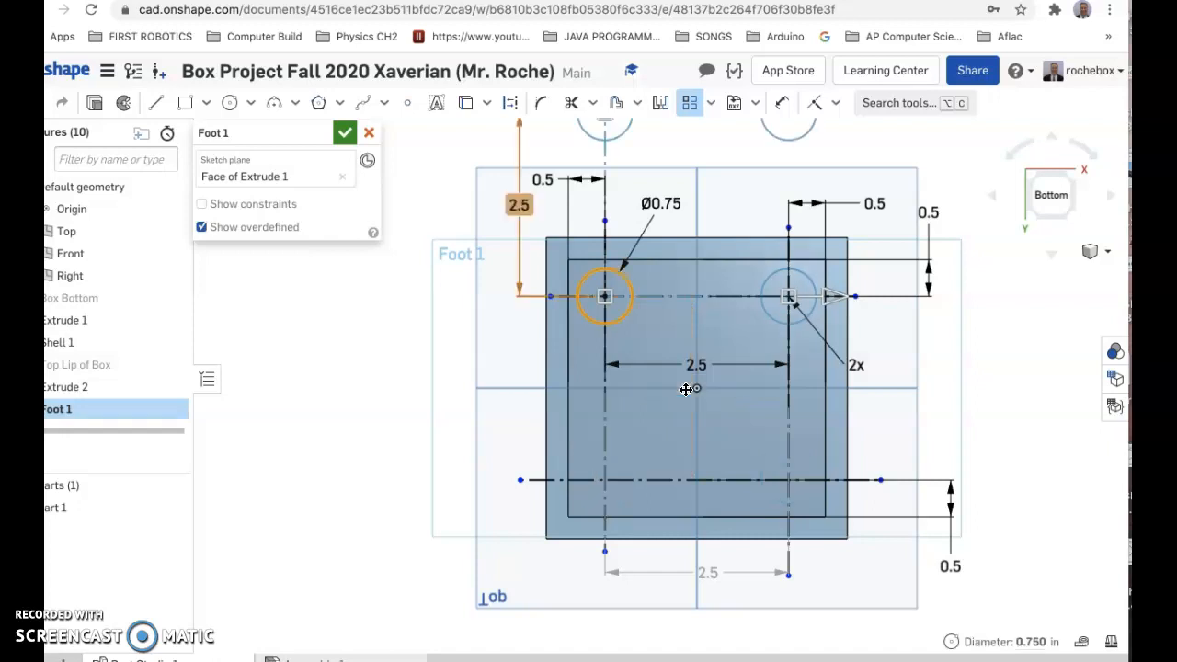
Redirect the vertical pattern down the face, set its spacing to 2.5 in in that downward direction, and complete the pattern.
scroll(662, 390, down, 4)
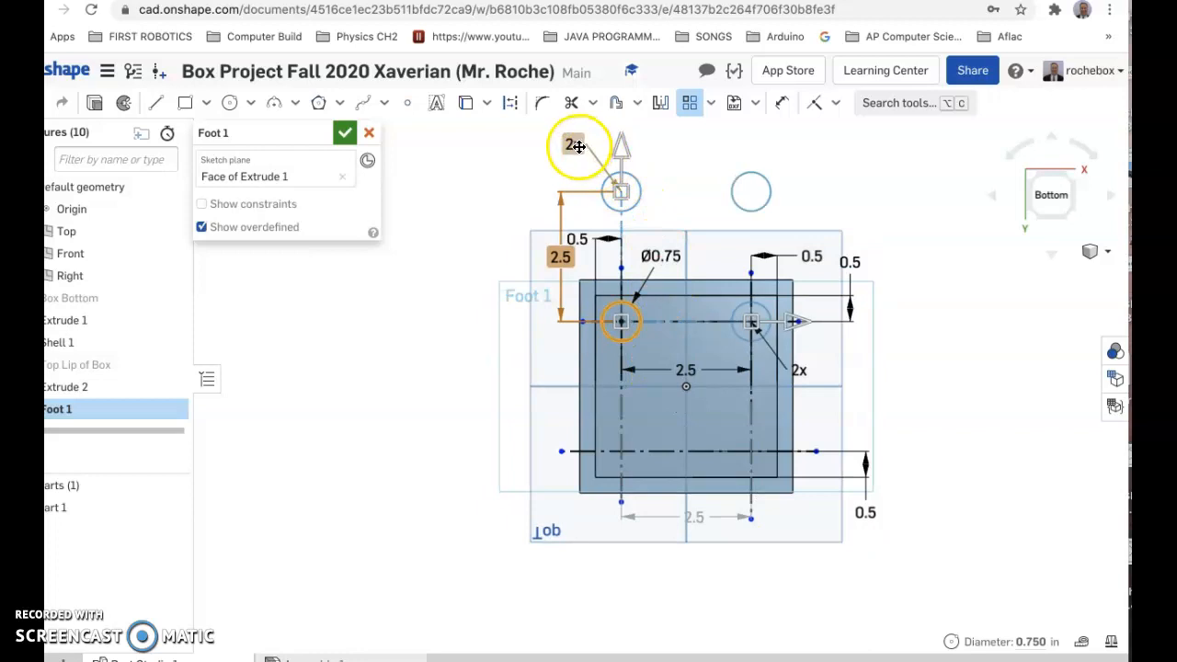
mouse_move(622, 149)
mouse_down()
mouse_move(655, 442)
mouse_move(663, 417)
mouse_up()
click(682, 388)
double_click(682, 387)
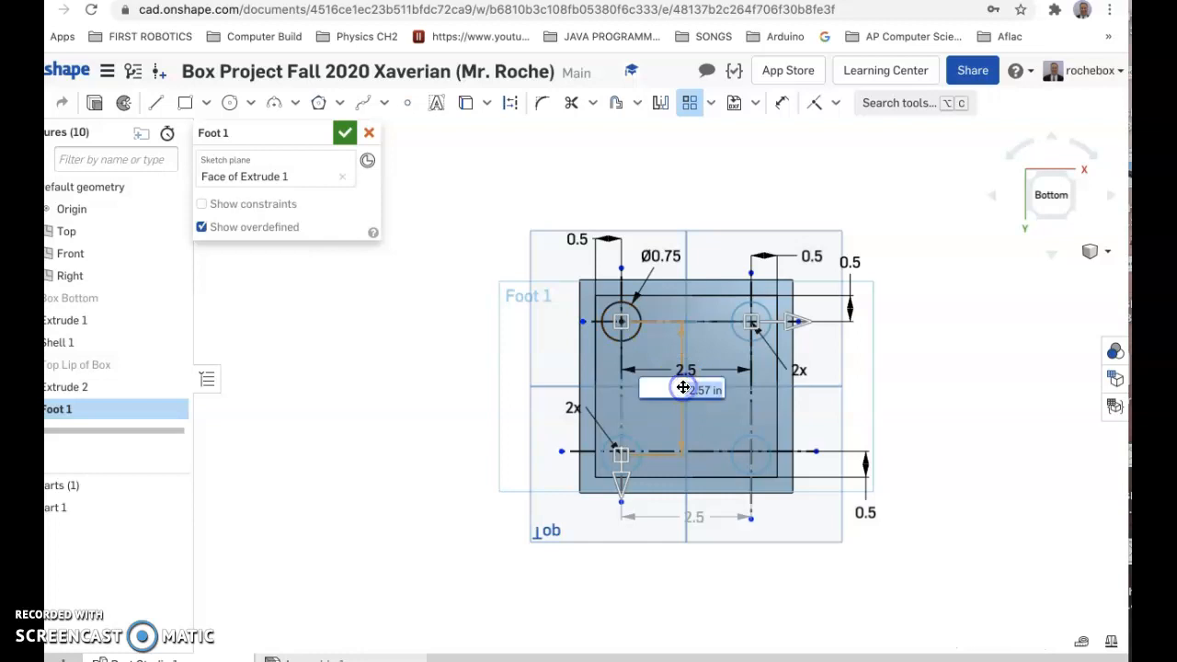
click(706, 390)
key(BackSpace)
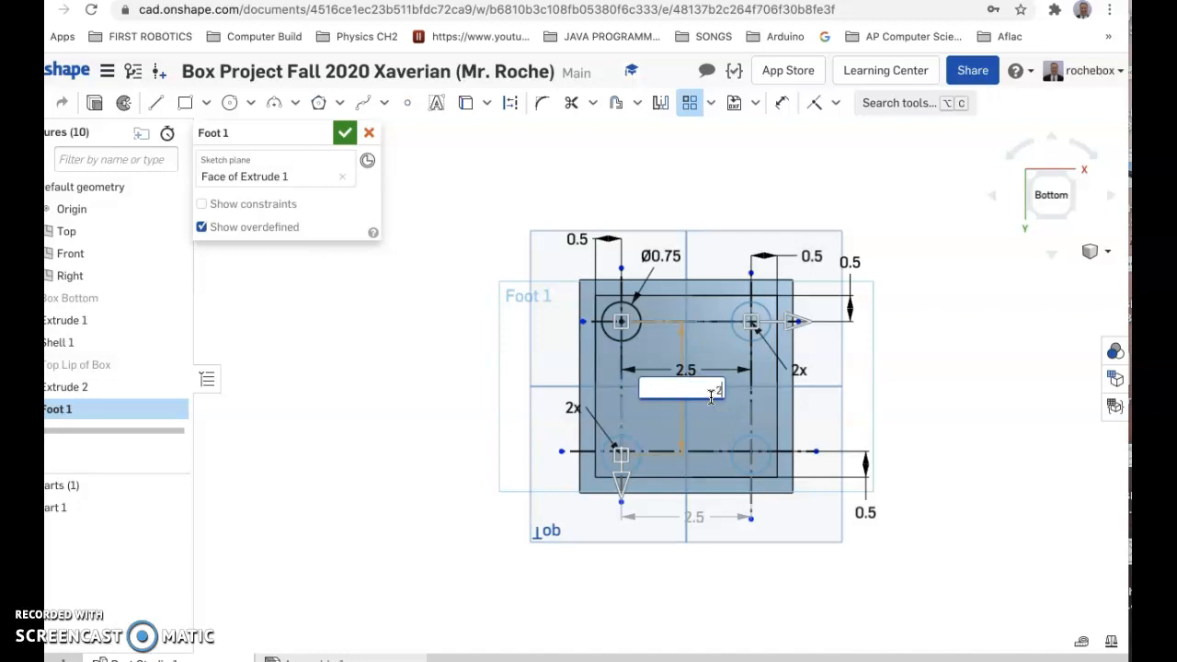
text(2.5)
key(Return)
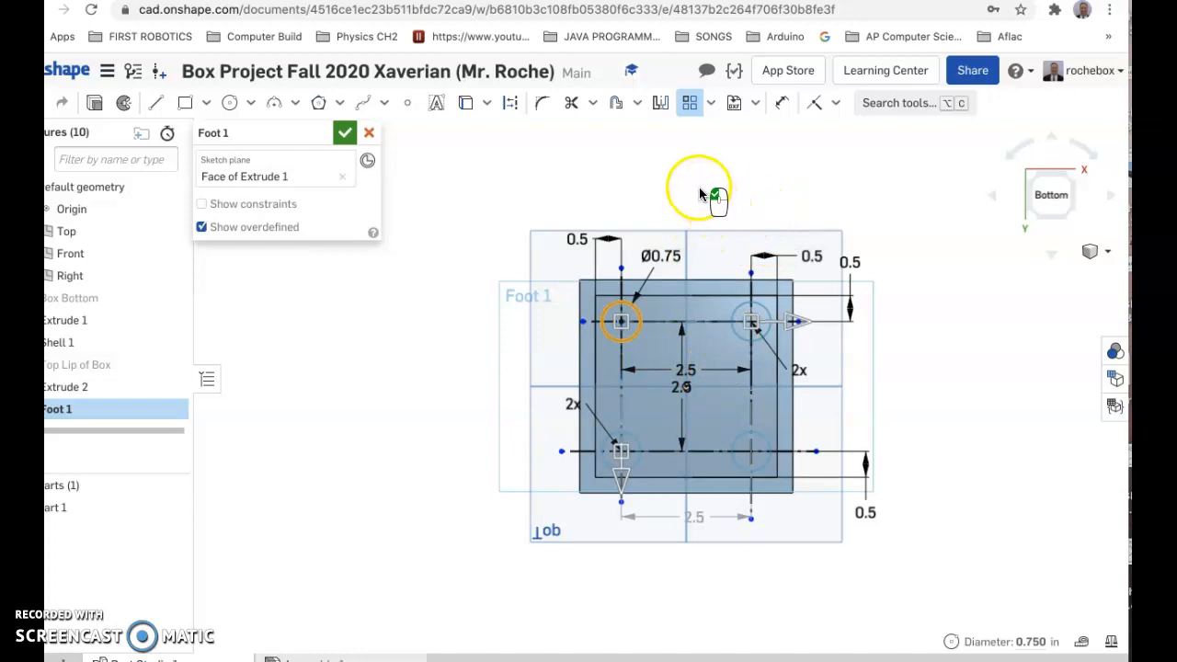
click(682, 181)
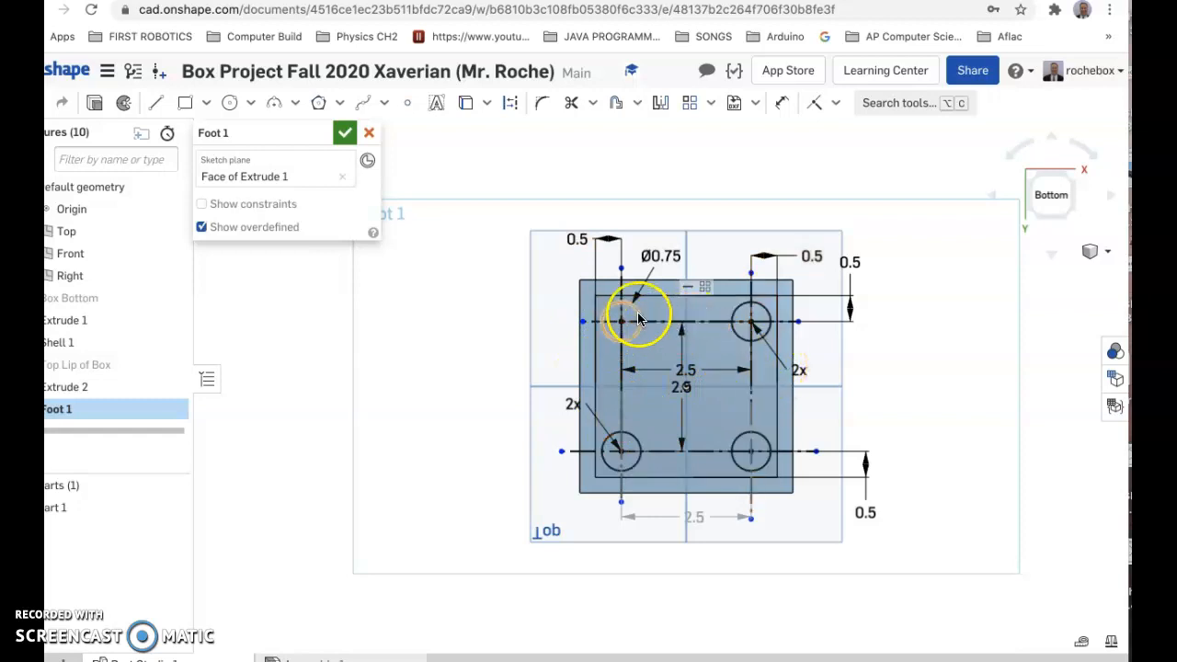
Set the circle pattern's horizontal direction to 3 instances with 1.25 in spacing.
click(796, 372)
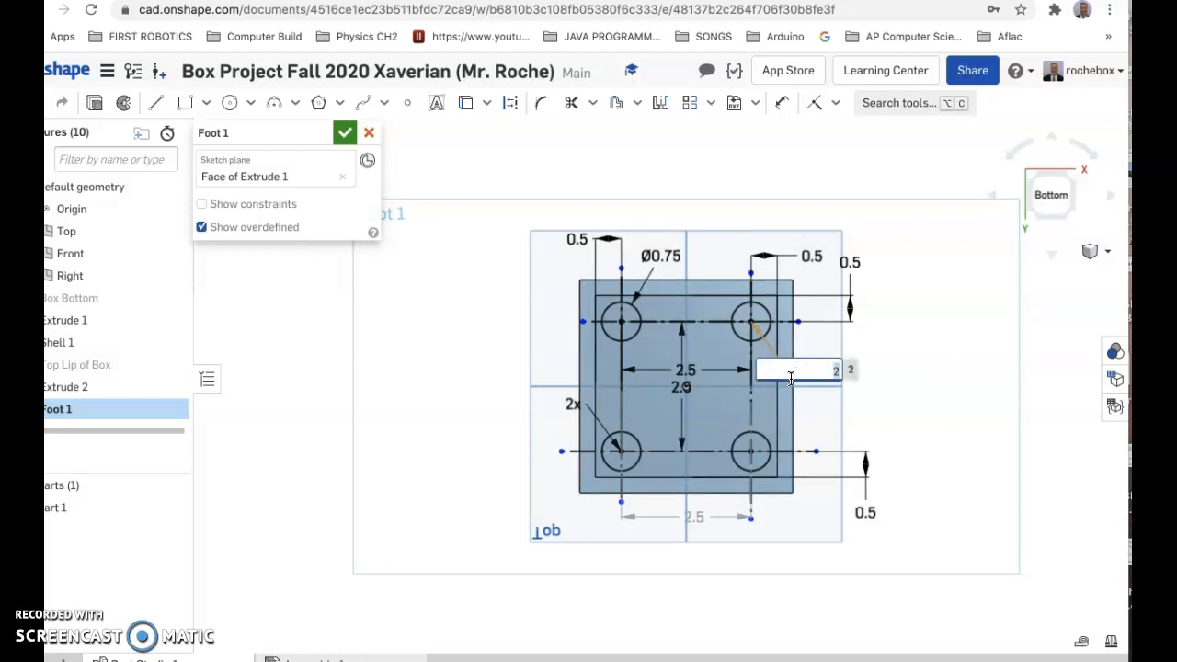
key(Return)
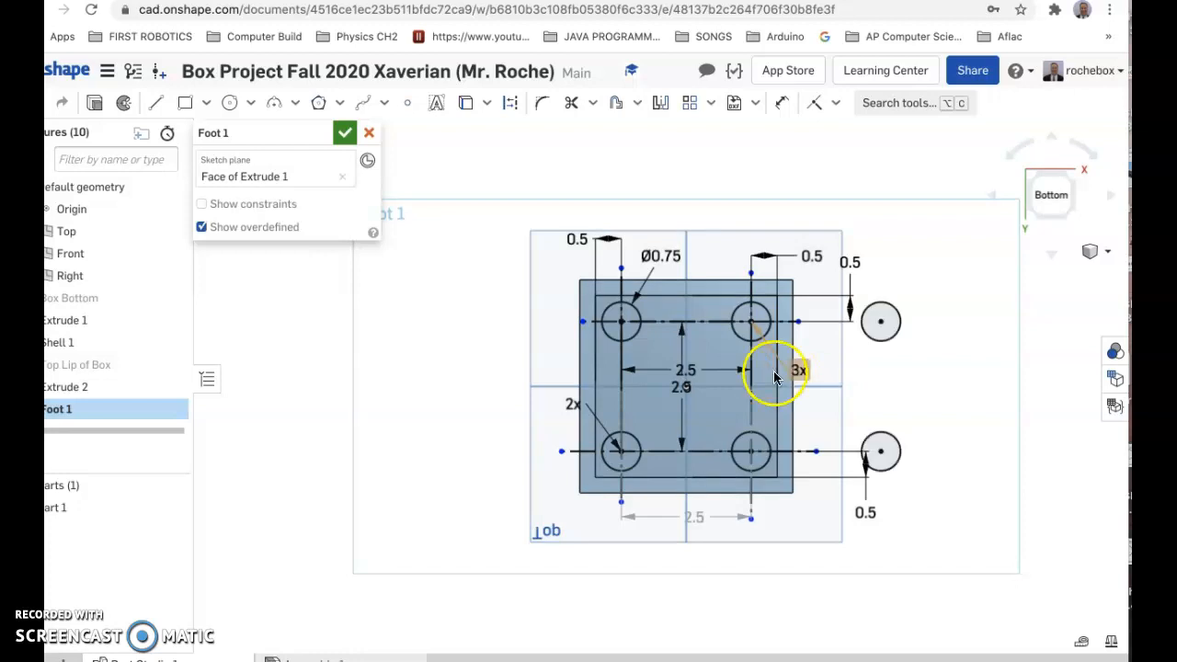
click(681, 367)
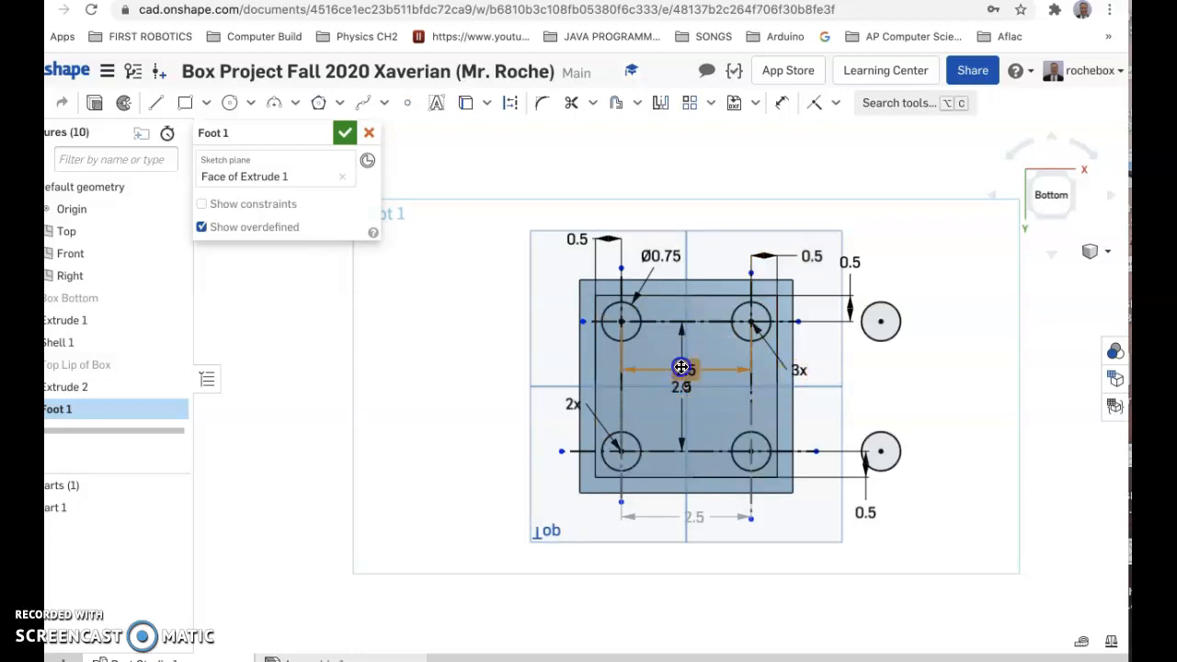
double_click(681, 367)
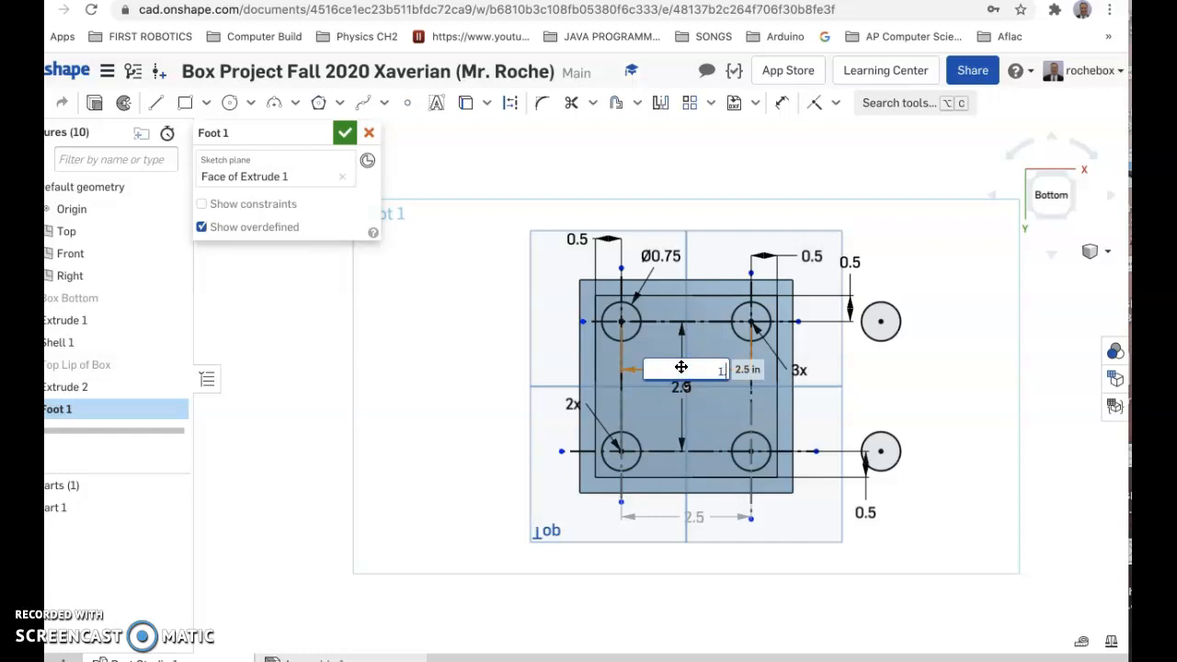
text(1.25)
key(Return)
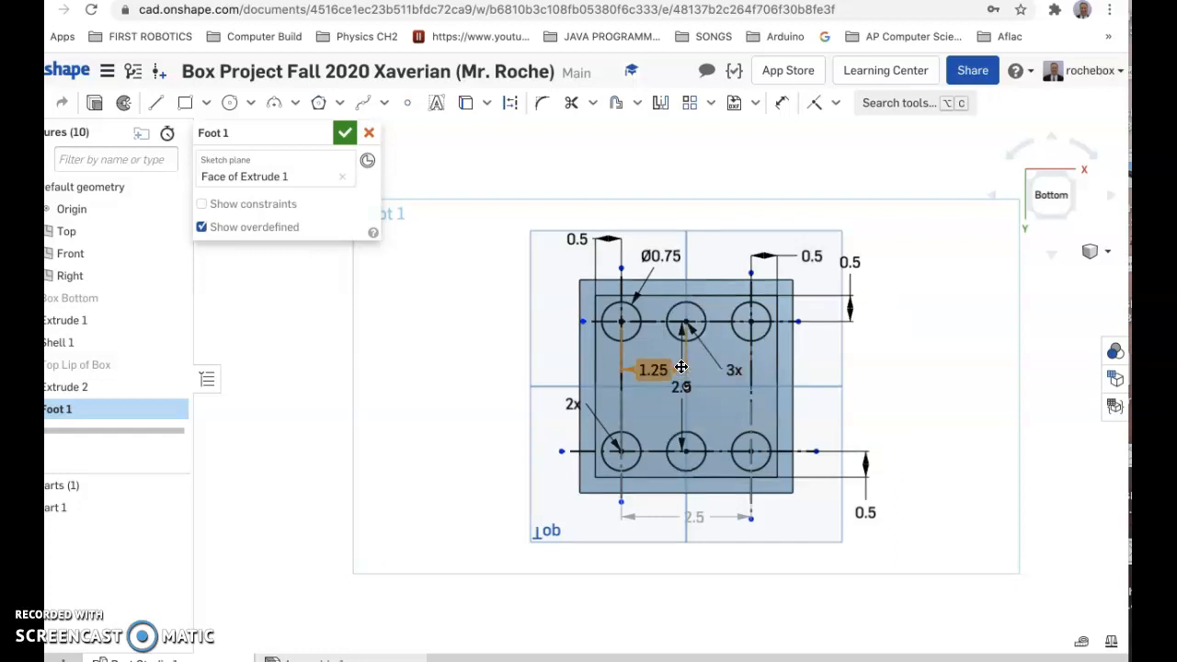
Set the circle pattern's vertical direction to 3 instances with 1.25 in spacing and finish the Foot 1 sketch.
click(573, 408)
double_click(573, 409)
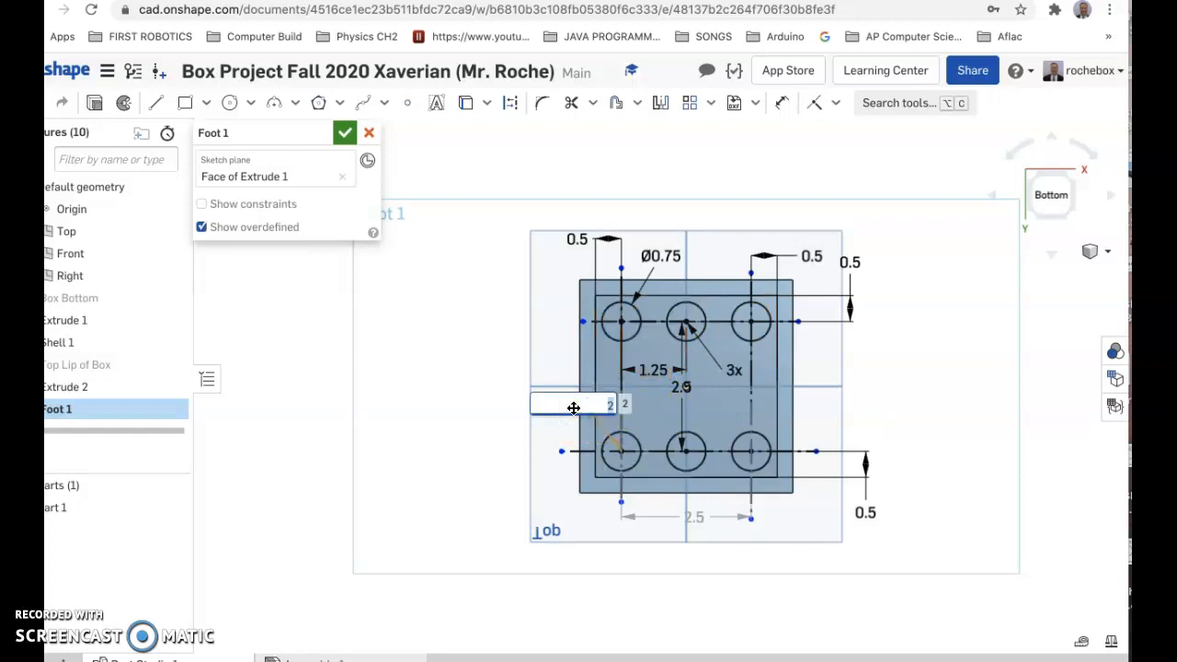
key(Return)
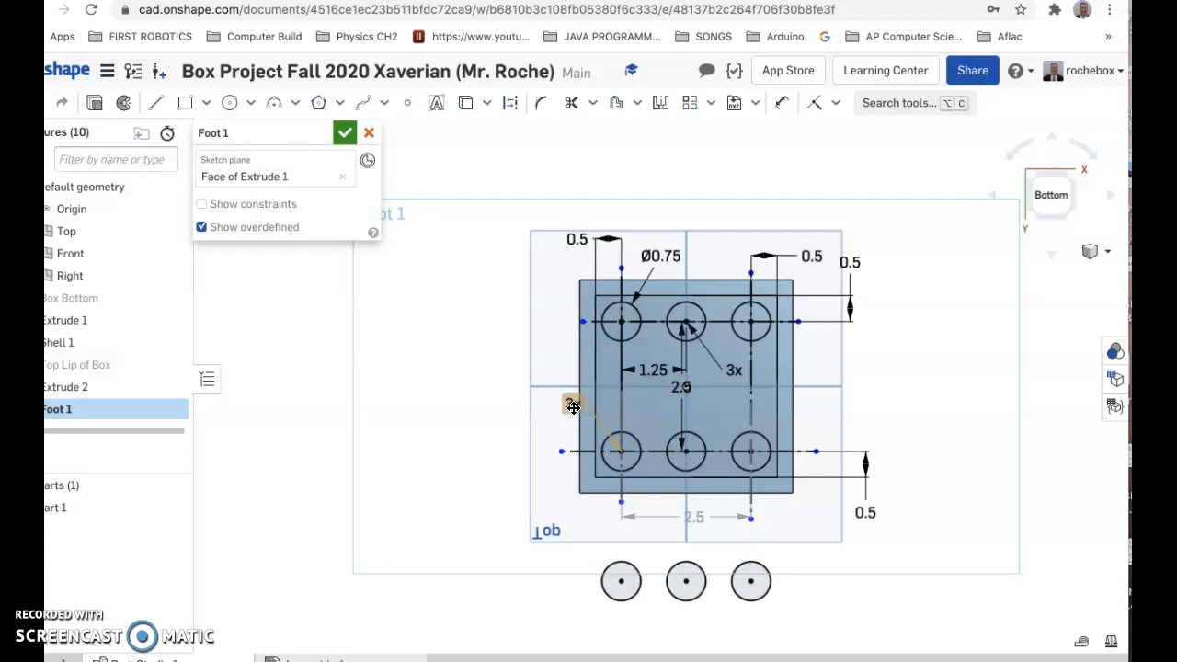
click(683, 387)
double_click(685, 386)
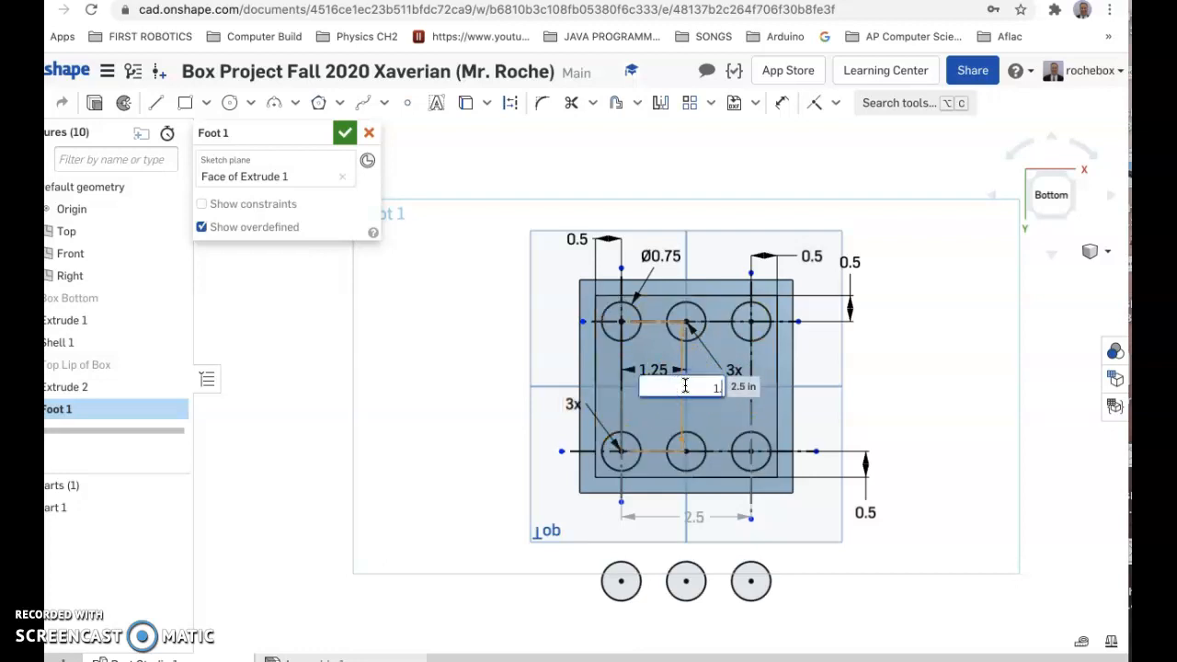
text(1.25)
key(Return)
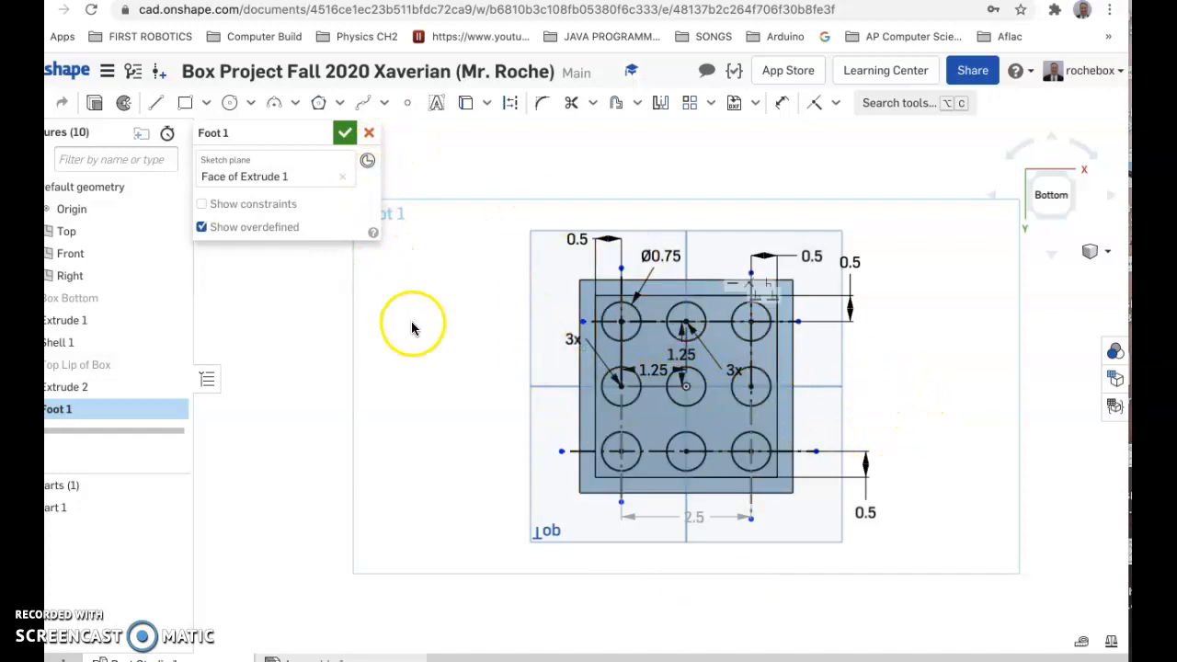
mouse_move(416, 327)
right_down()
mouse_move(423, 254)
mouse_move(413, 290)
right_up()
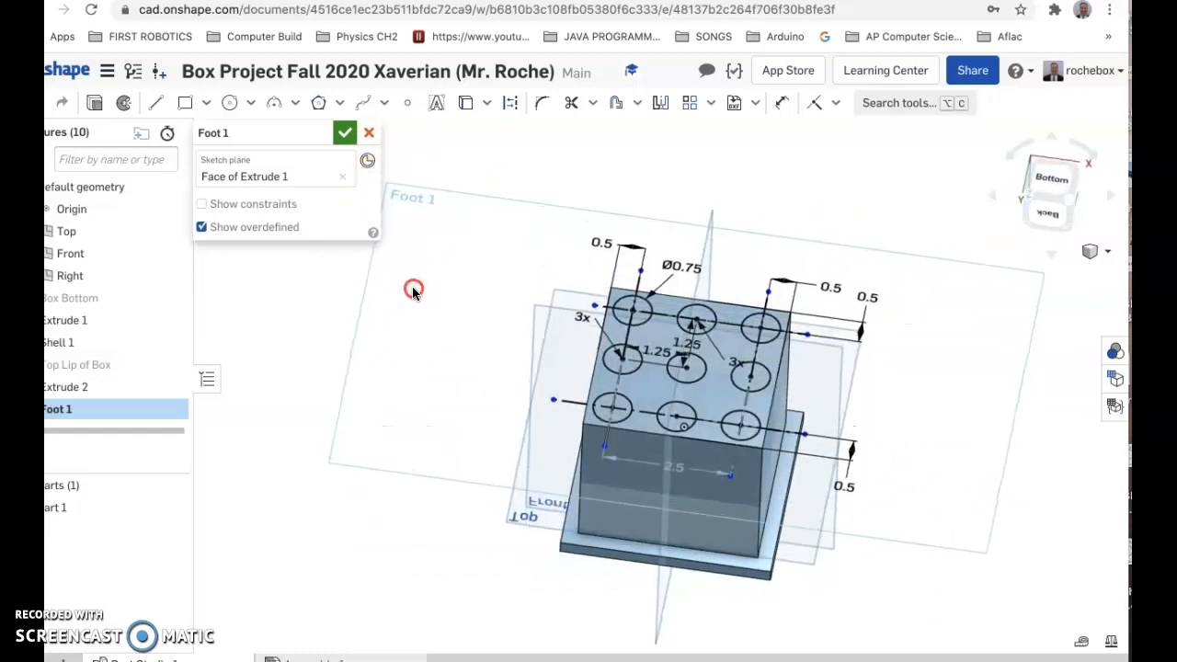
click(344, 135)
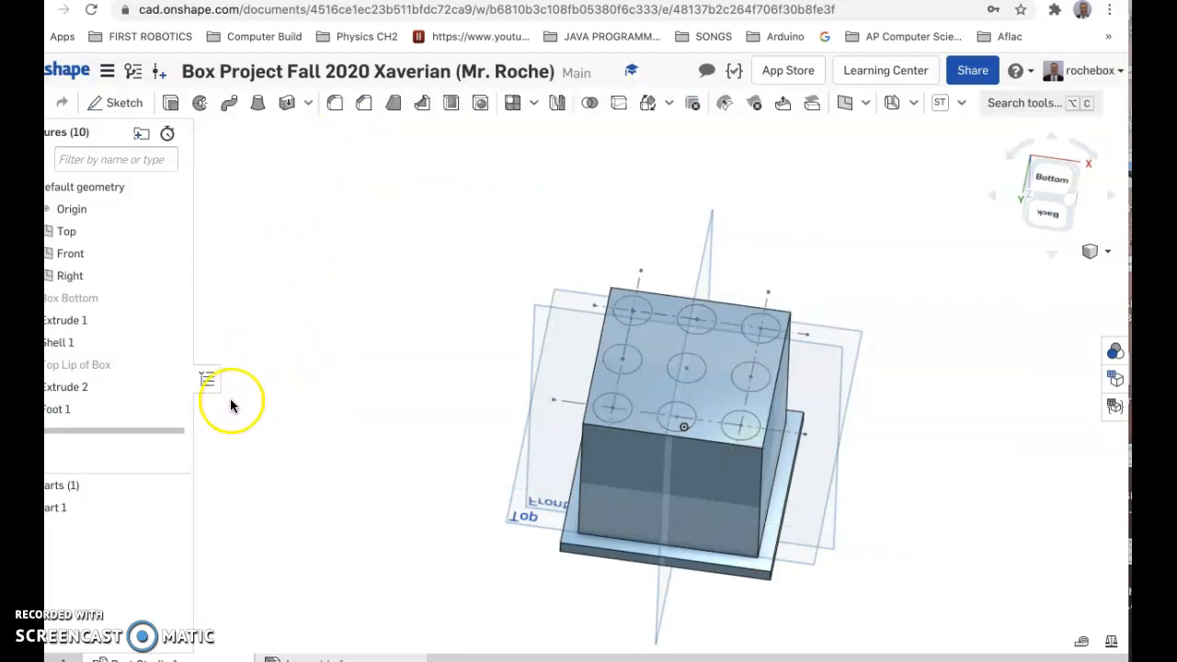
Extrude the Foot 1 sketch circles outward from the box bottom by a blind depth of 0.75 in, added to Part 1.
click(52, 412)
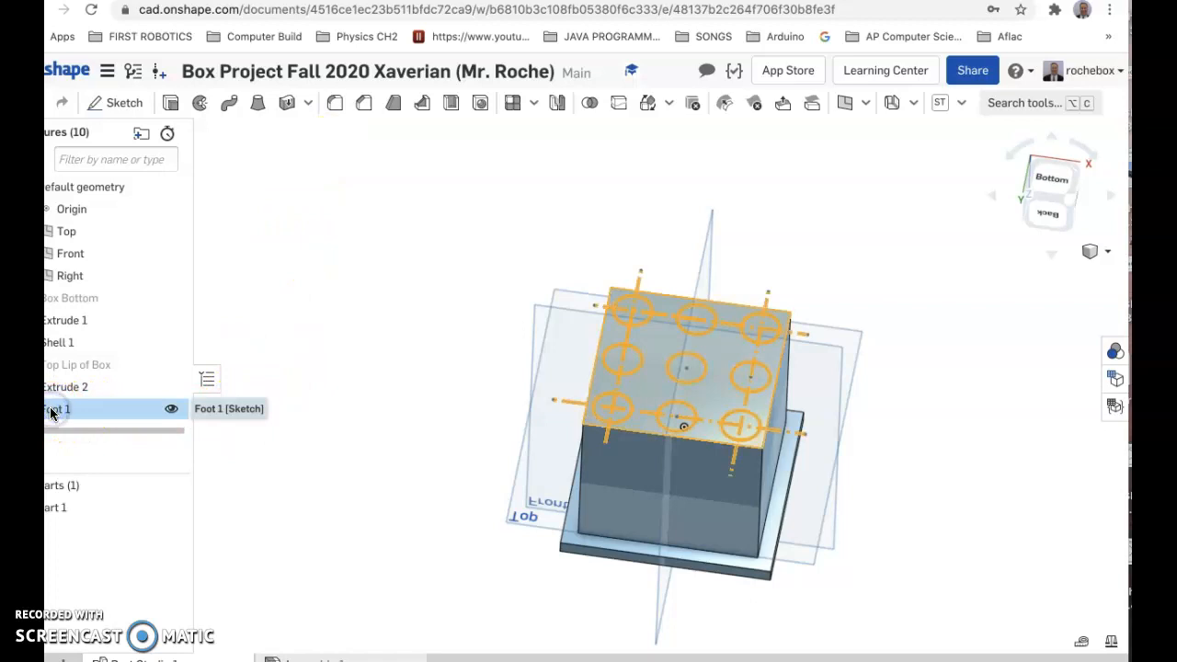
click(172, 104)
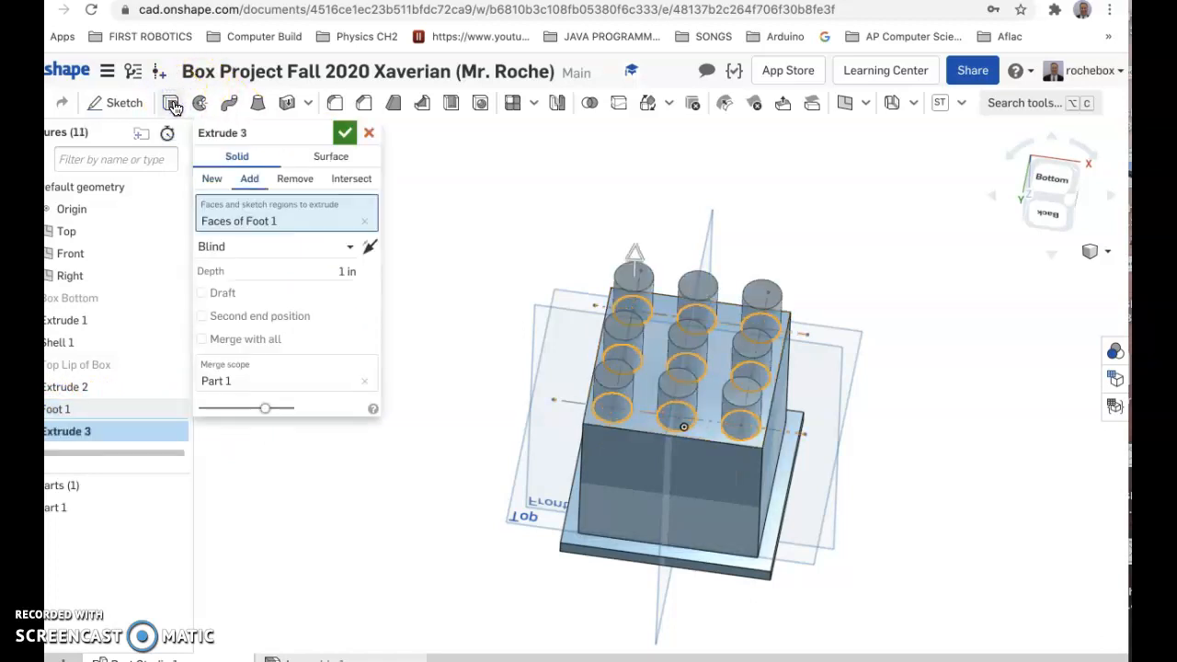
right_drag(848, 441, 889, 412)
click(393, 272)
drag(393, 273, 333, 272)
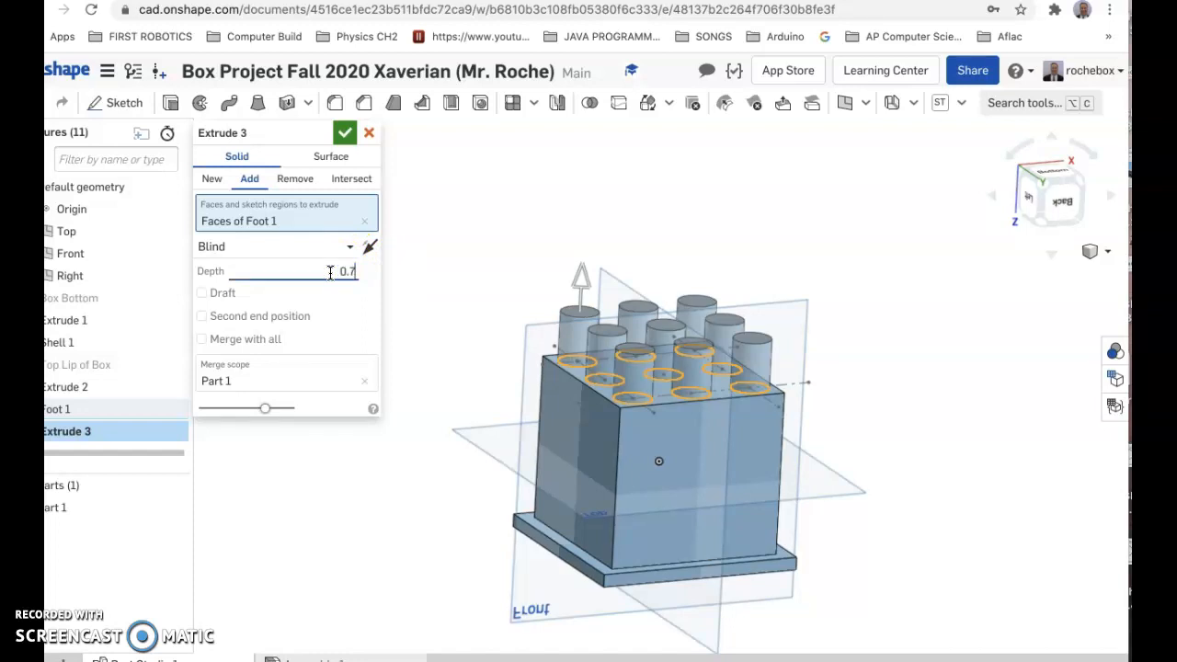
key(Return)
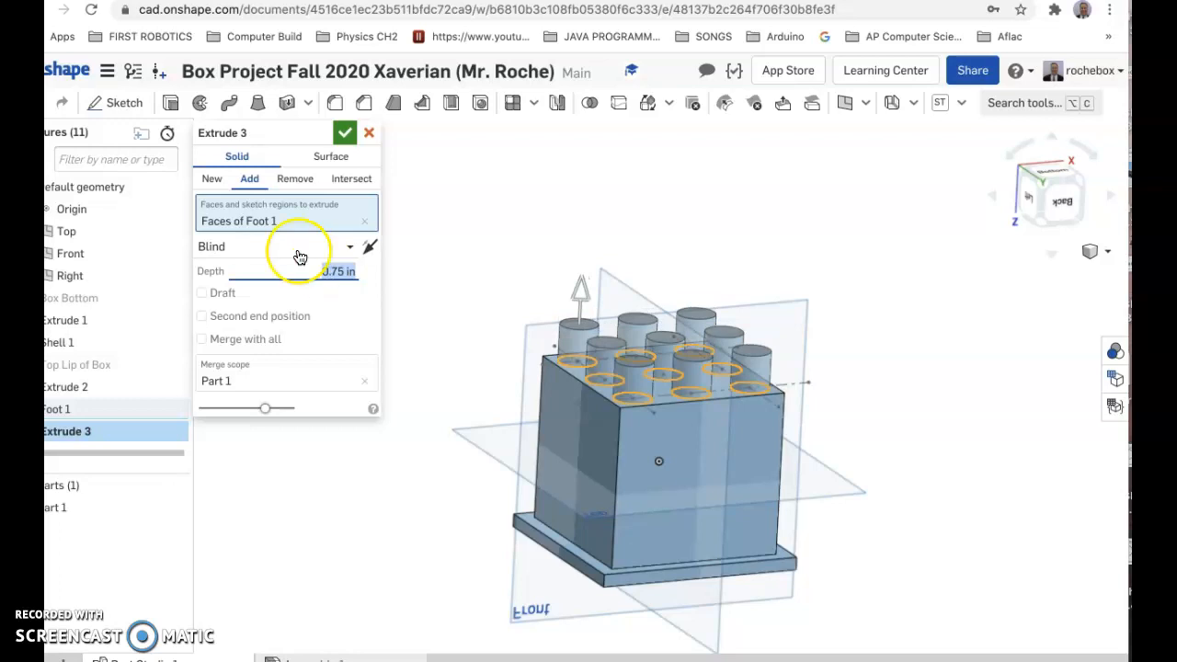
click(346, 136)
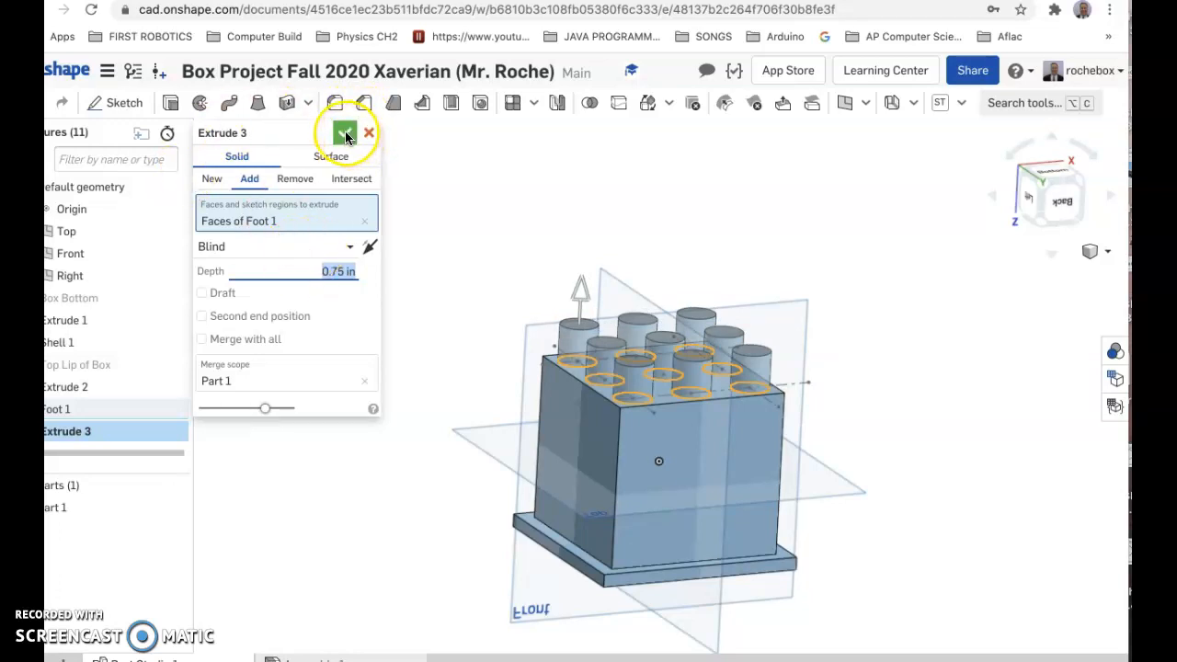